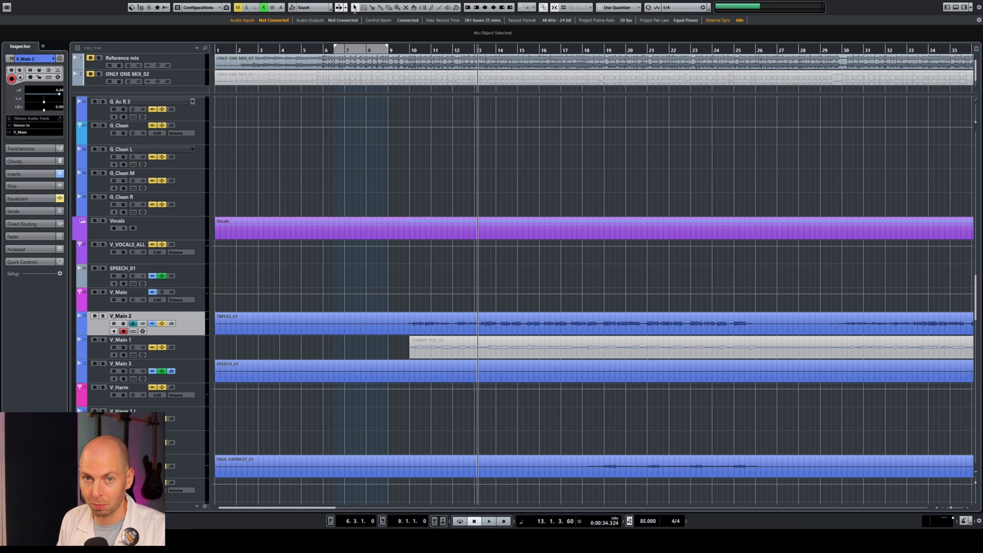
Play the song from bar 10 and raise the V_Main group's volume to 4.42.
key(Up)
click(409, 51)
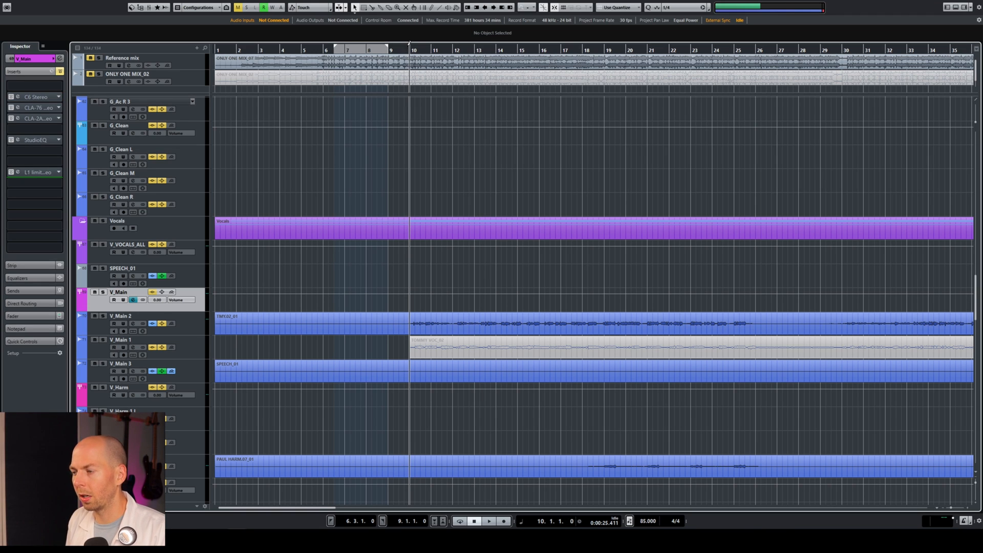
key(space)
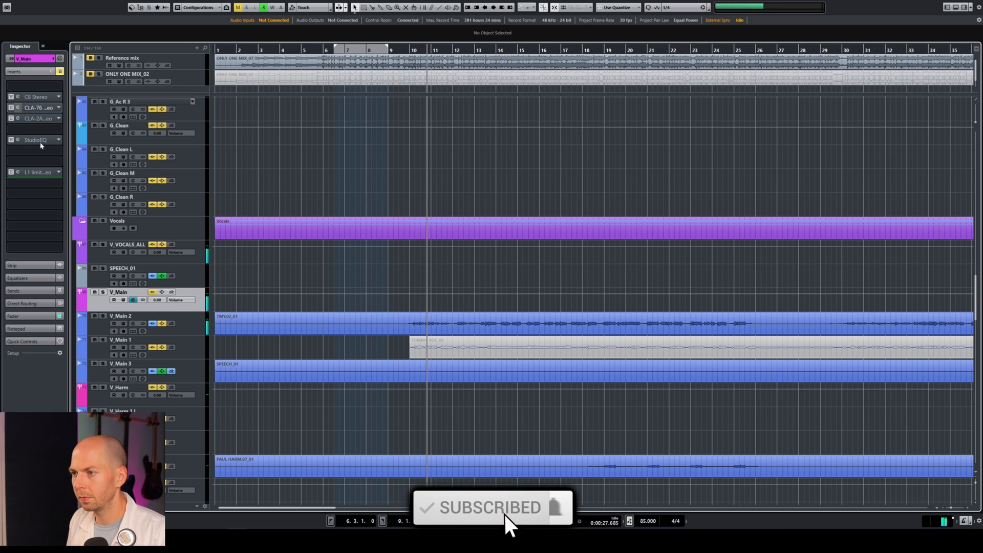
click(45, 61)
scroll(49, 92, up, 5)
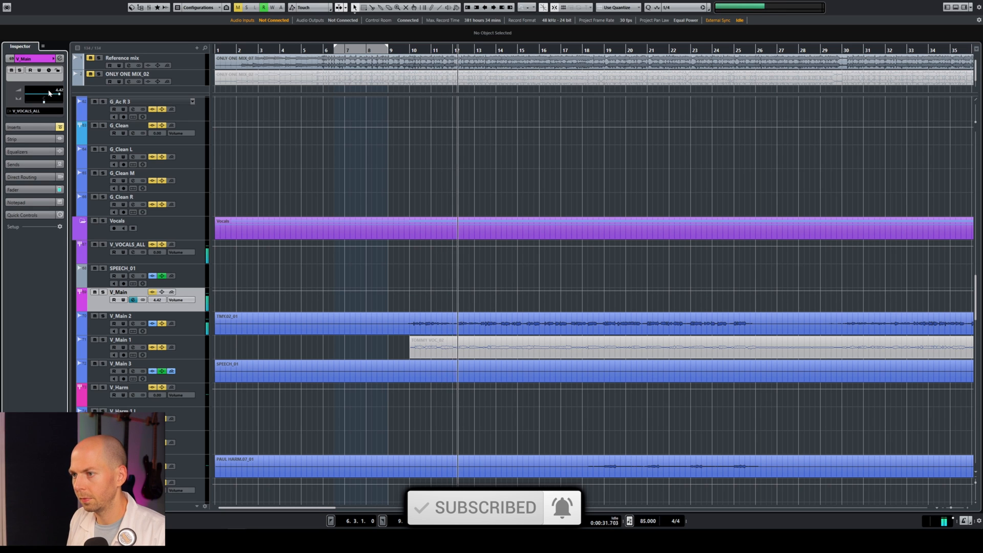
scroll(49, 92, down, 1)
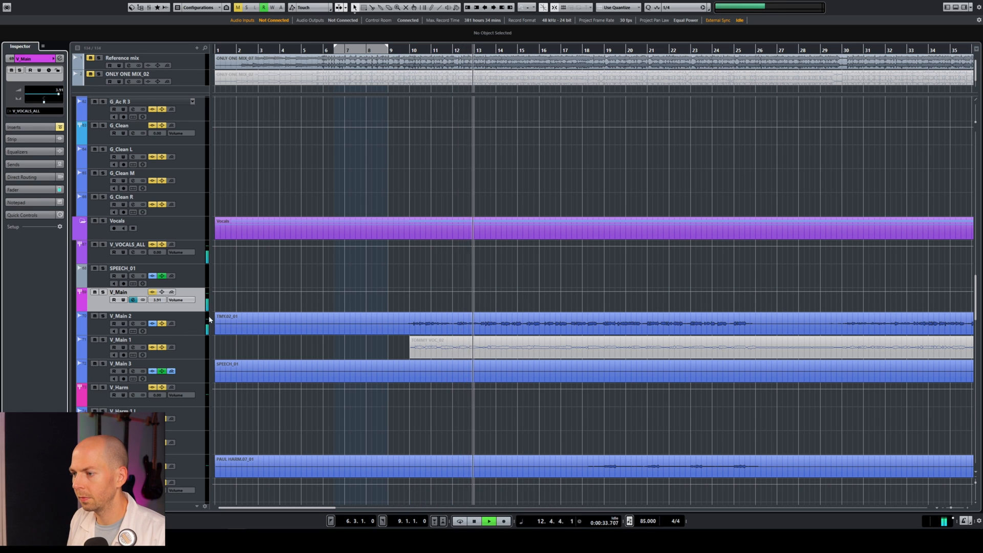
scroll(61, 87, up, 1)
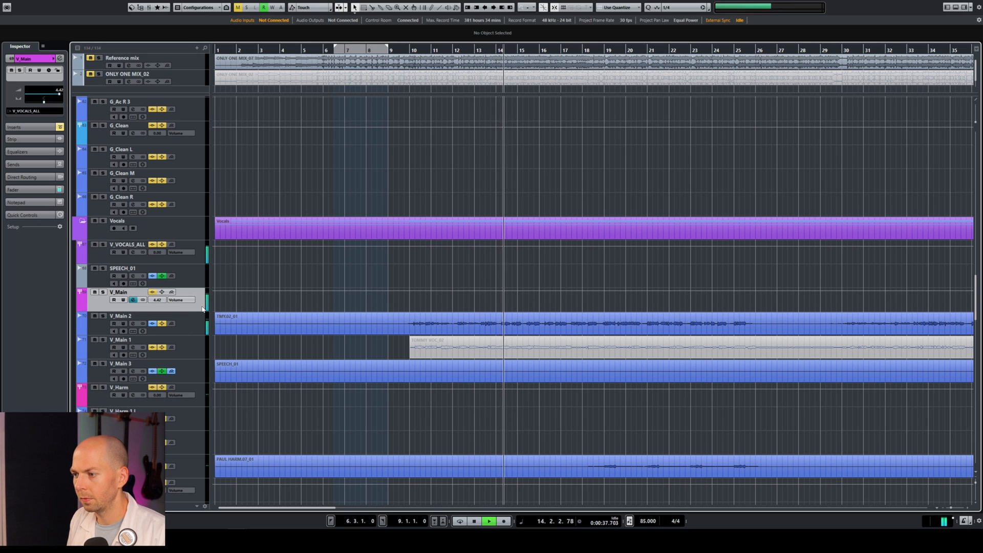
key(space)
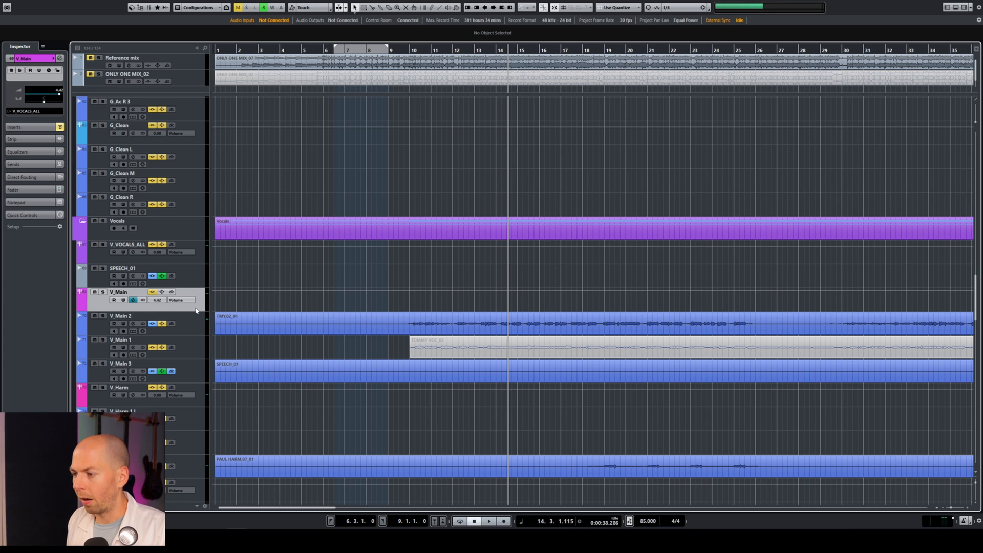
Open the C6 Stereo multiband compressor inserted on the V_Main group and reposition its window.
click(41, 129)
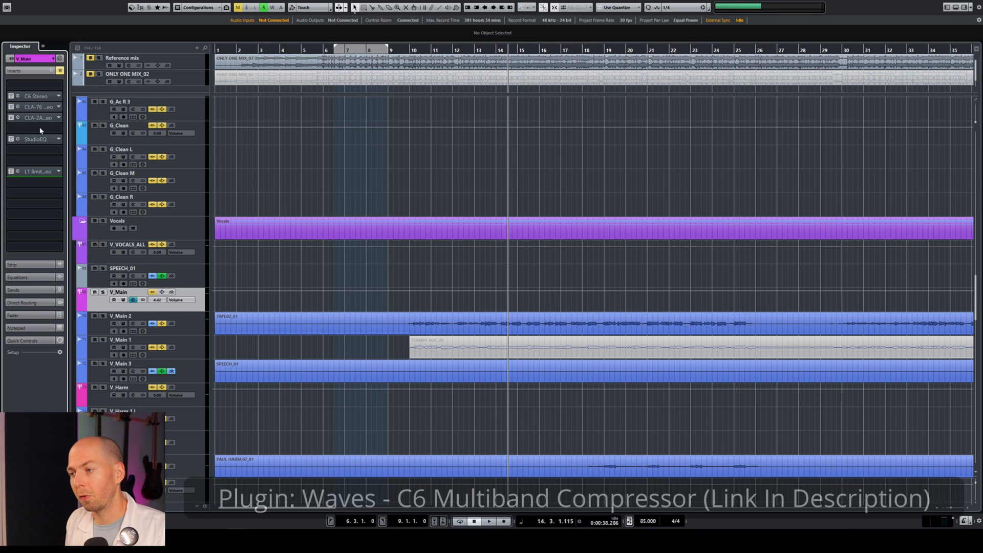
click(18, 96)
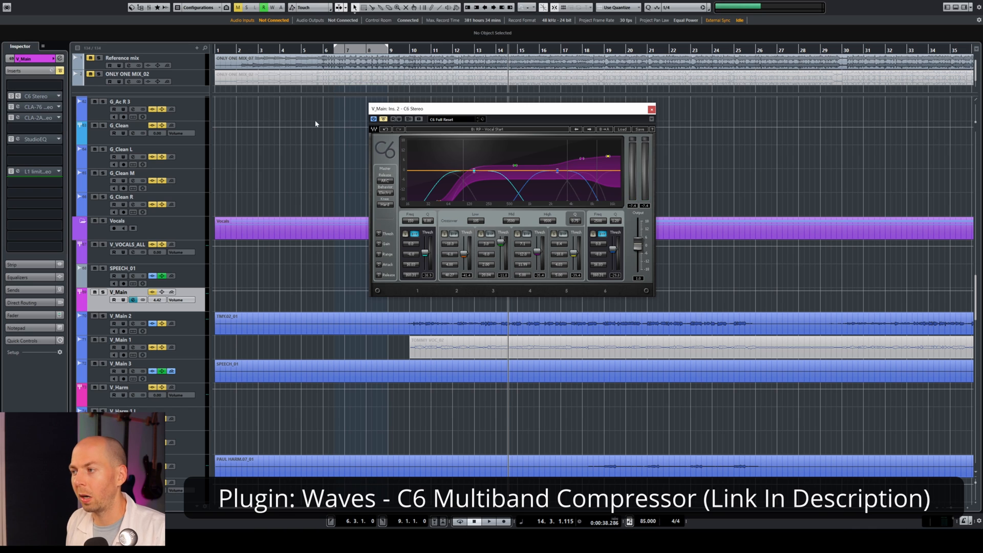
drag(486, 108, 467, 123)
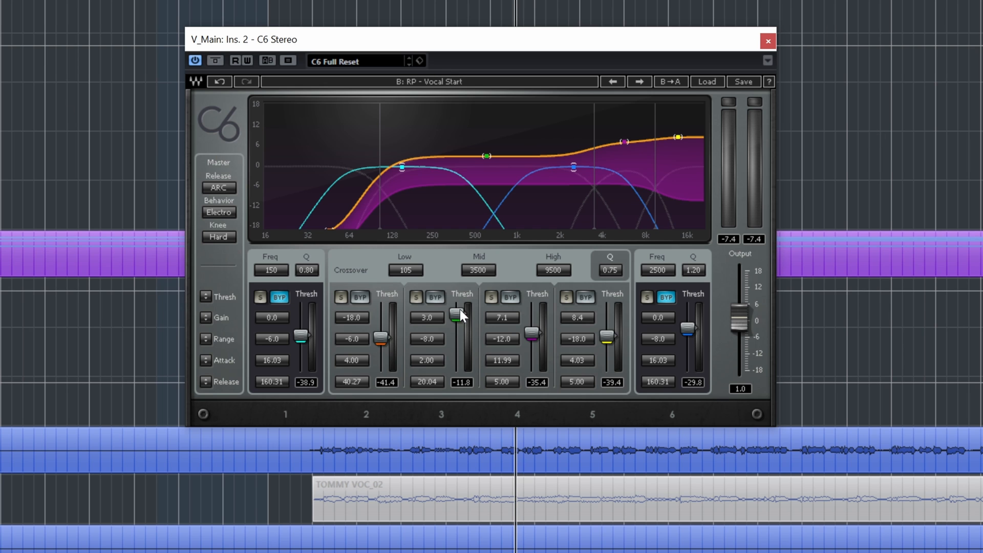
drag(533, 50, 549, 78)
mouse_move(678, 301)
mouse_down()
mouse_move(721, 301)
mouse_move(574, 301)
mouse_move(676, 301)
mouse_up()
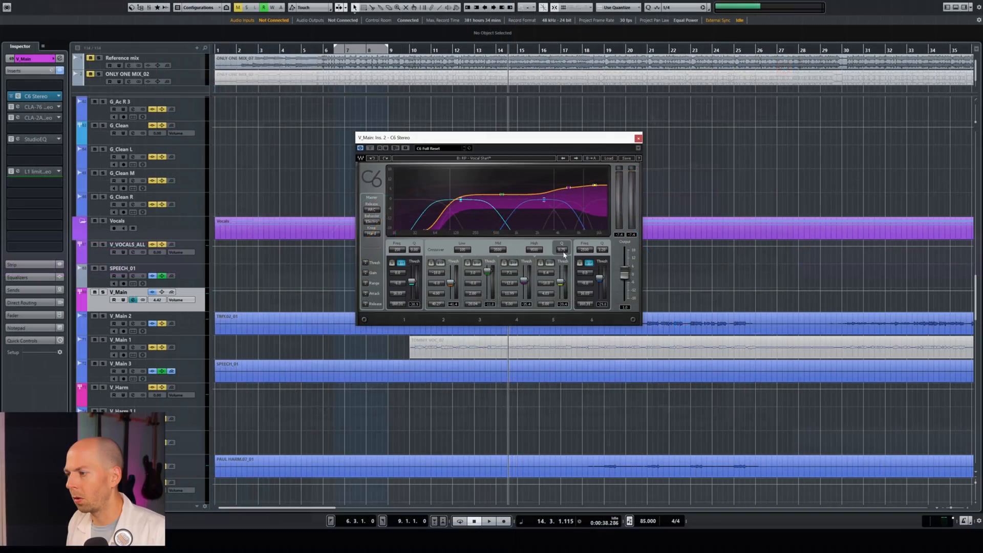
click(322, 299)
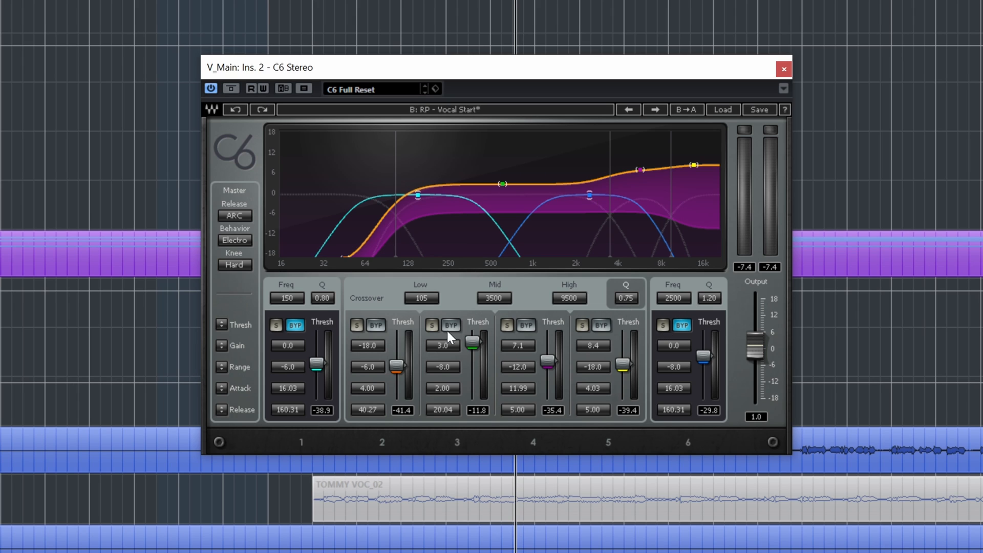
click(369, 345)
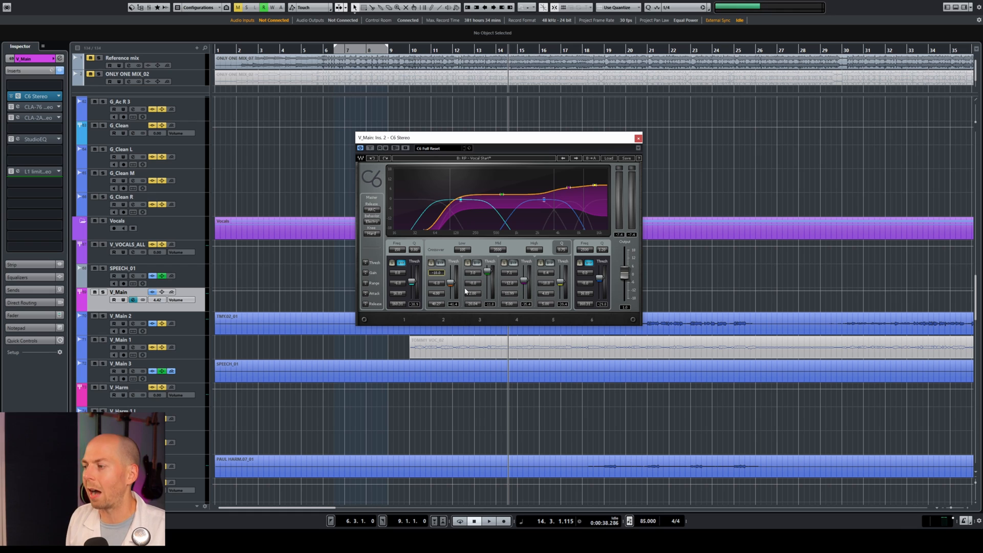
Adjust the gain of C6 band 3 and set it back to 3.0.
drag(479, 275, 479, 273)
double_click(480, 274)
text(6)
key(Return)
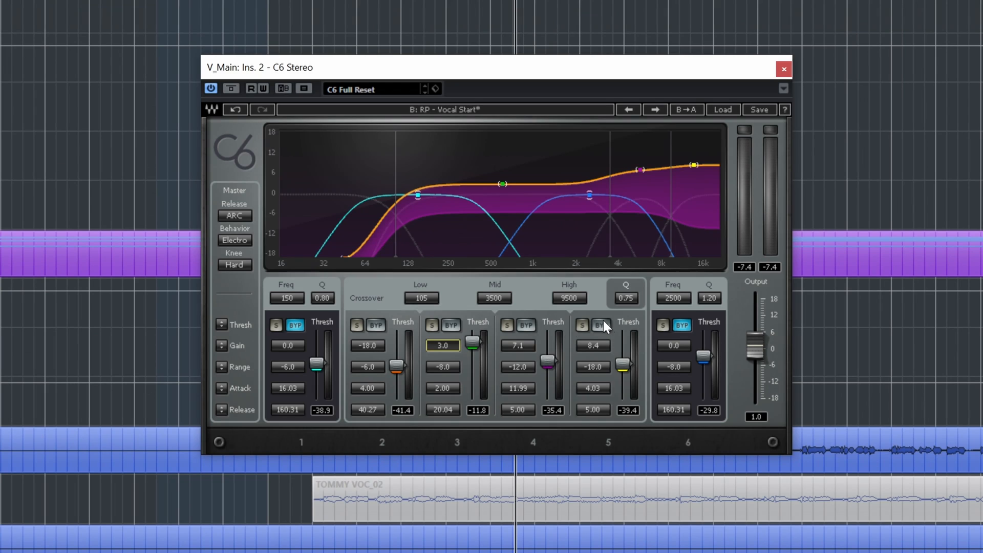
Set the gain of C6 band 4 to 8.0 and its range to -15.9.
drag(503, 343, 505, 304)
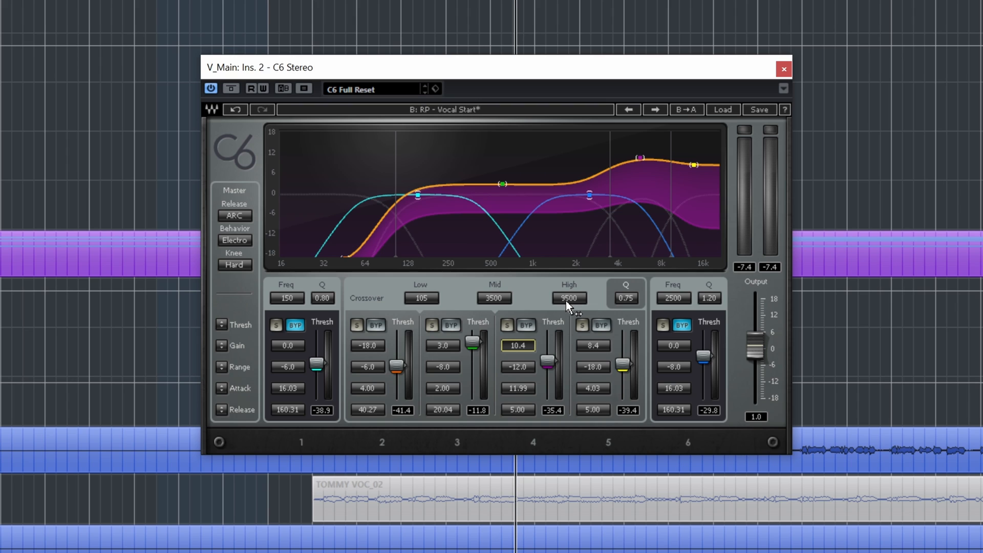
drag(524, 345, 524, 377)
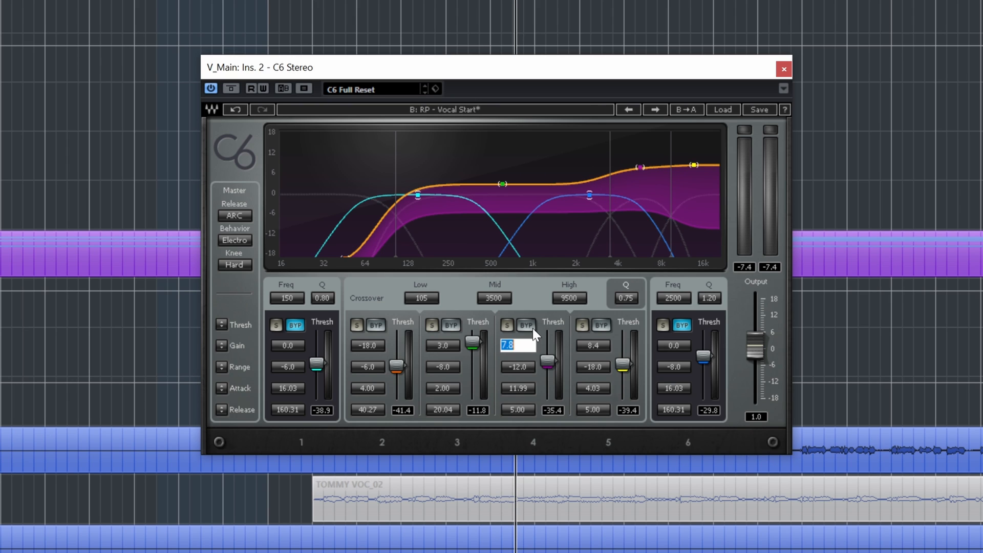
text(8)
key(Return)
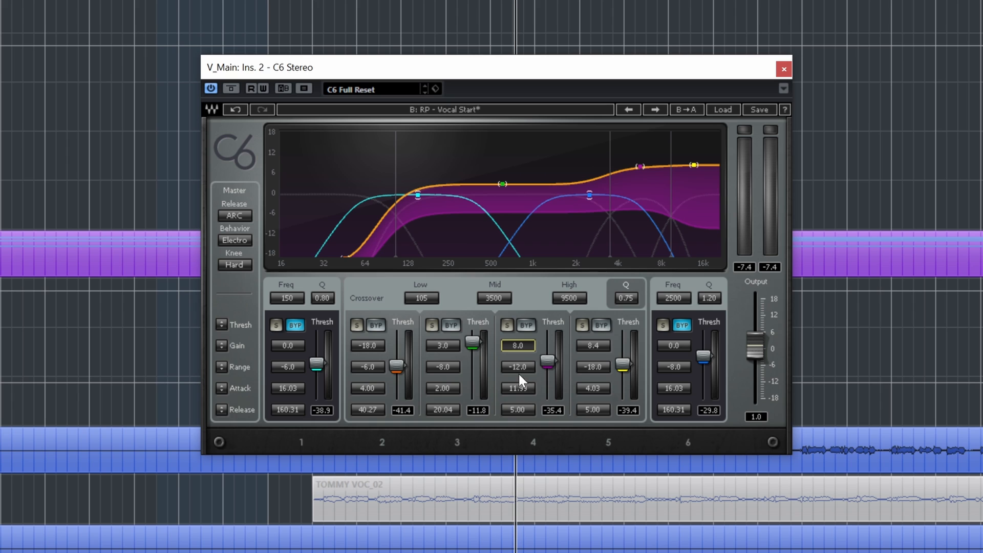
drag(508, 368, 508, 389)
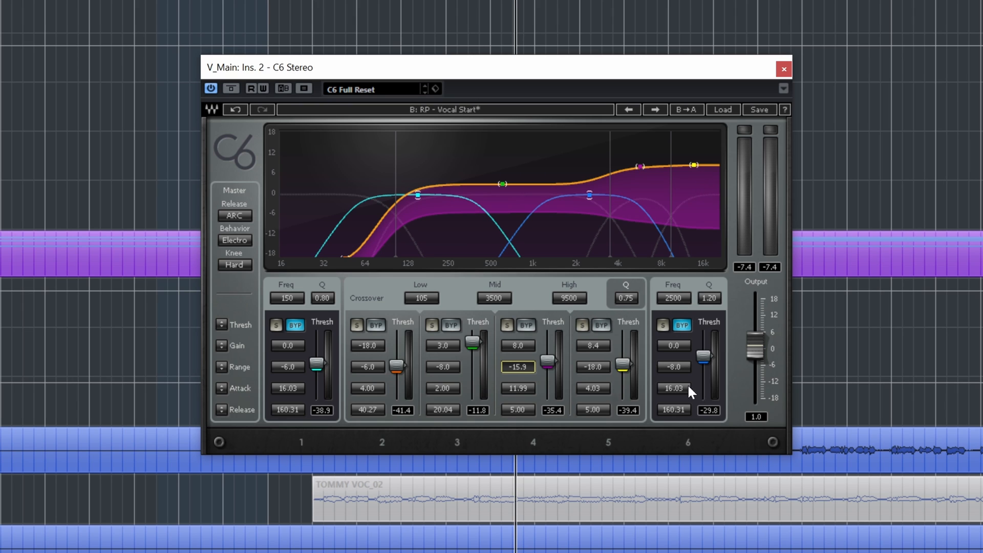
Set the gain of C6 band 5 to 11.5 and its range to -24.0.
mouse_move(593, 346)
mouse_down()
mouse_move(593, 354)
mouse_move(593, 333)
mouse_up()
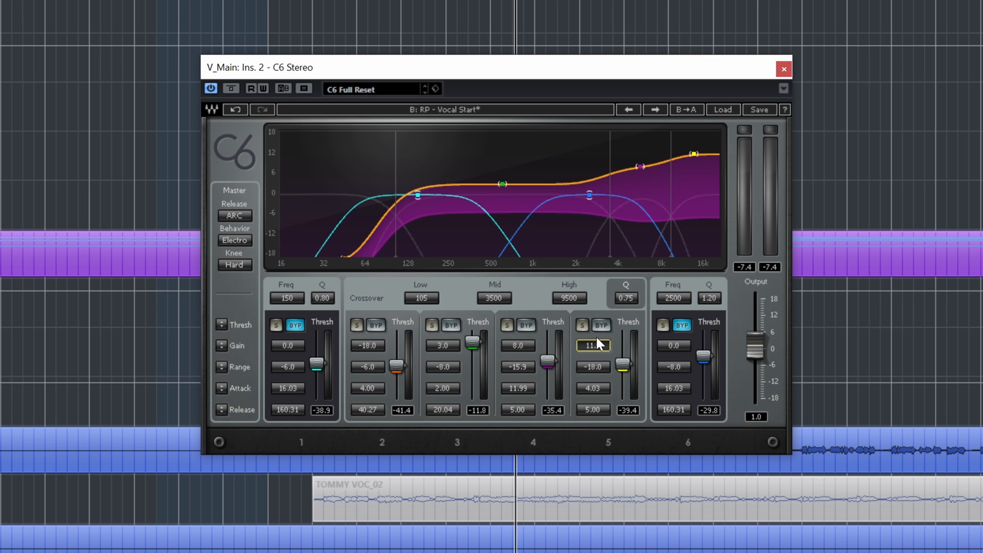
drag(593, 367, 593, 379)
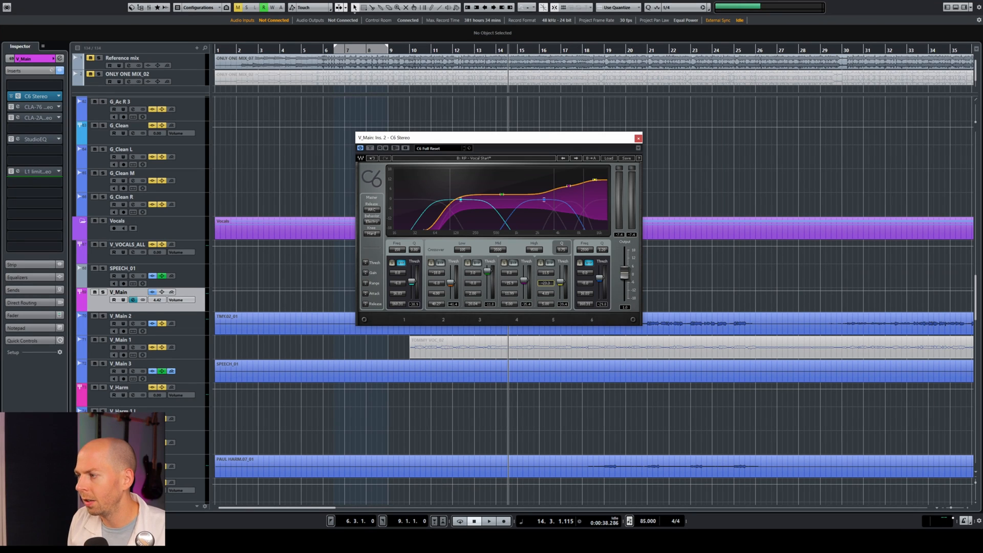
drag(546, 283, 547, 287)
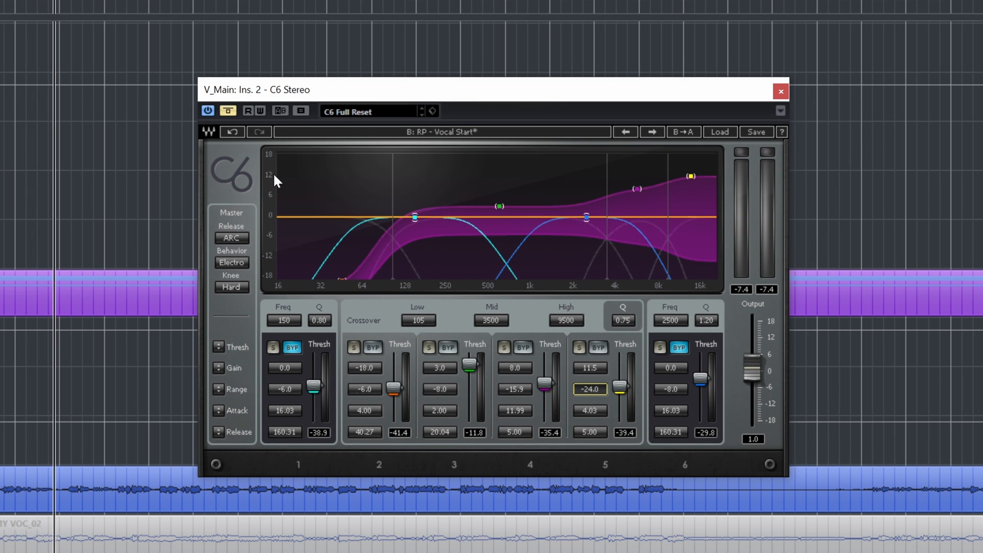
Bypass C6 bands 2, 3, 4 and 5 and start playback to hear the vocal without them.
click(373, 348)
click(455, 350)
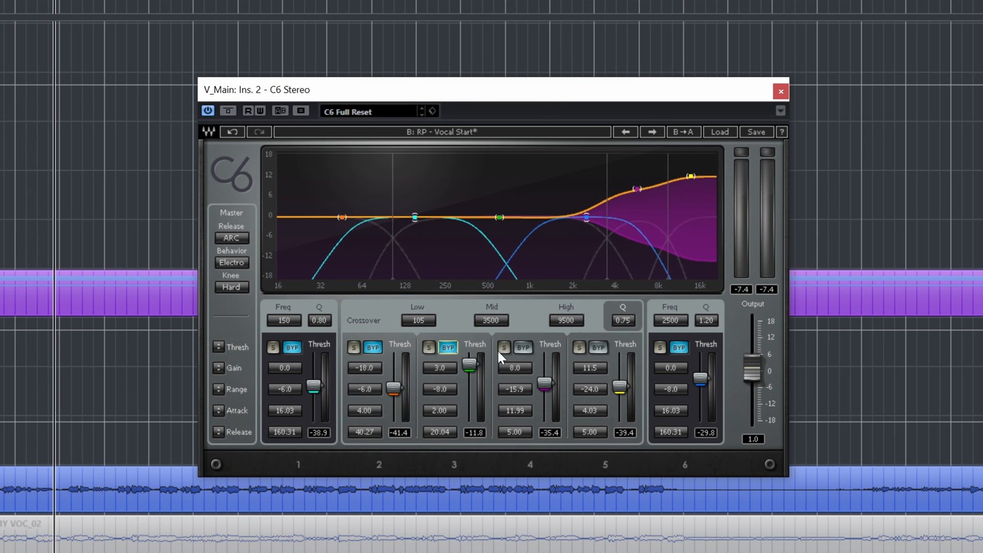
click(523, 347)
click(596, 349)
key(space)
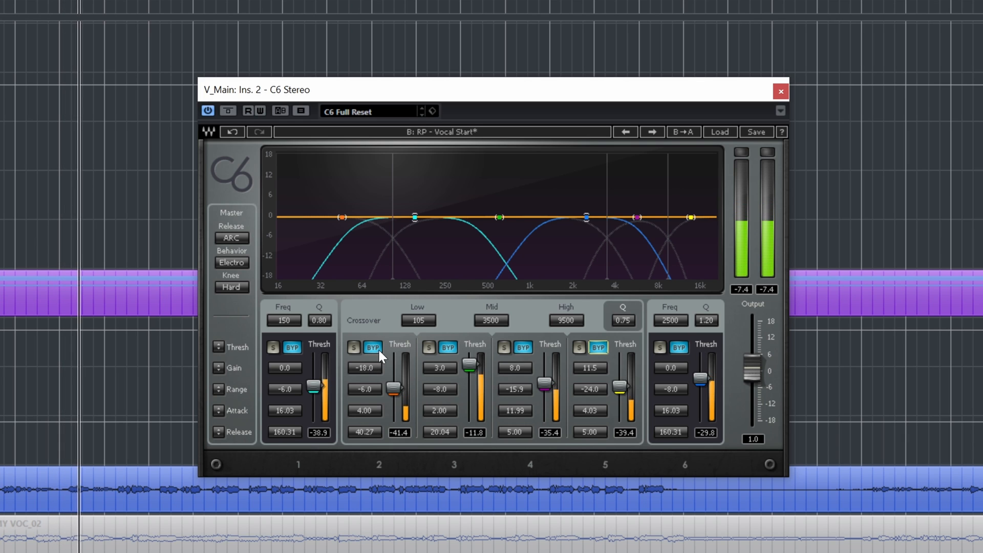
Re-enable C6 bands 2 and 3 one after the other while listening, and lower band 3's threshold to -32.8.
click(372, 347)
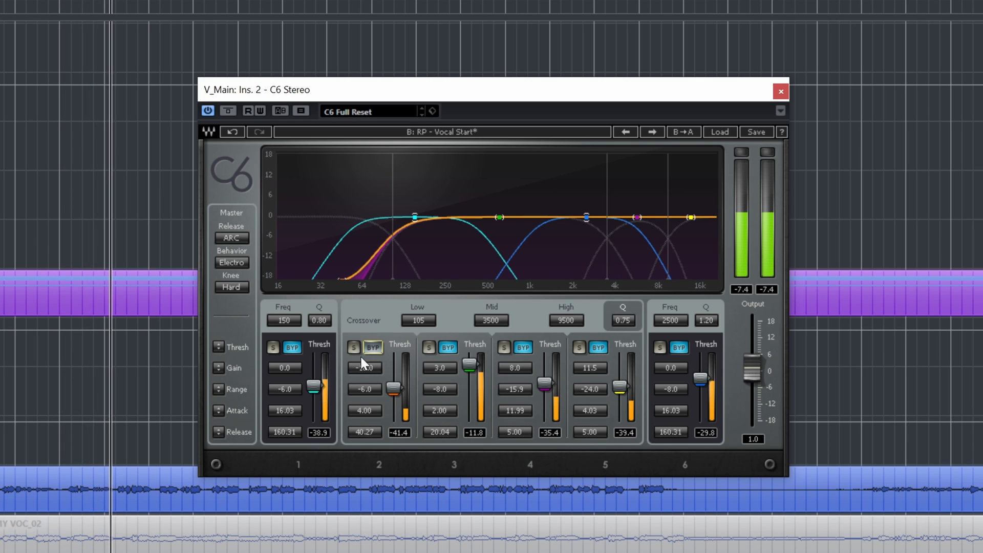
key(space)
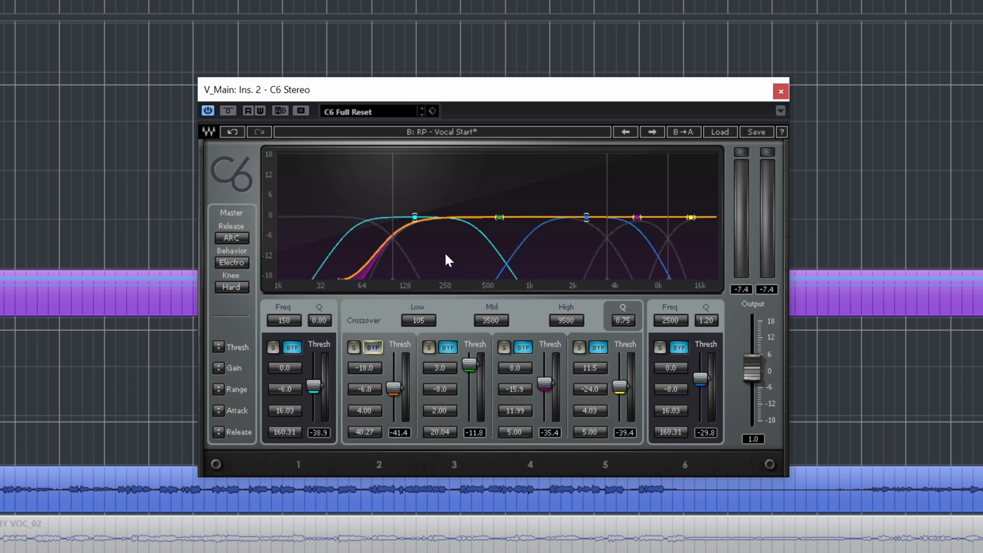
click(441, 348)
key(space)
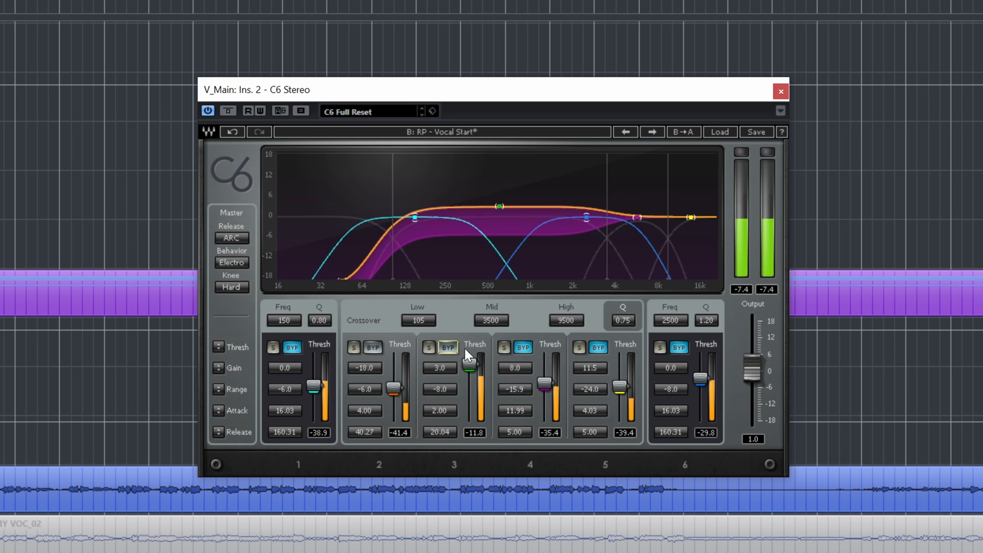
drag(469, 364, 469, 377)
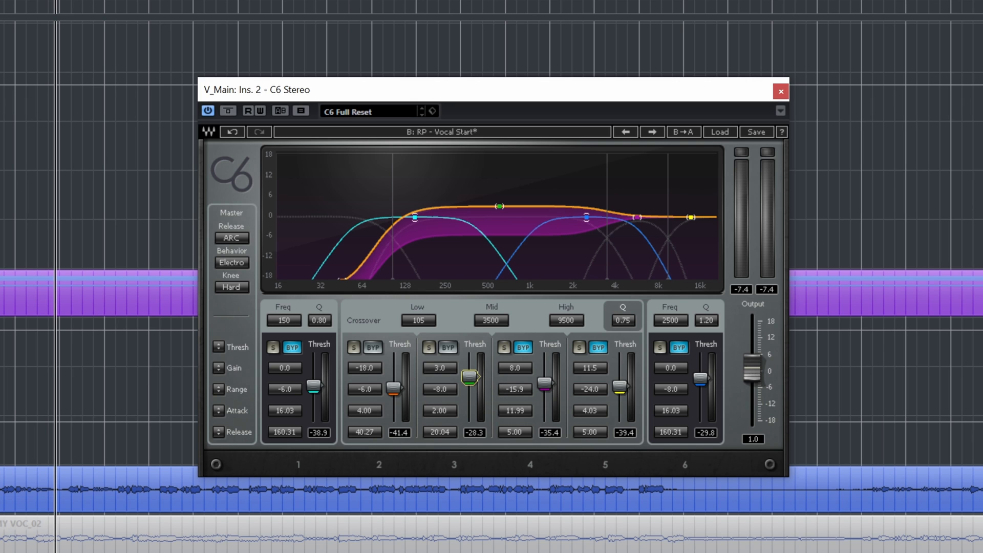
drag(466, 379, 469, 382)
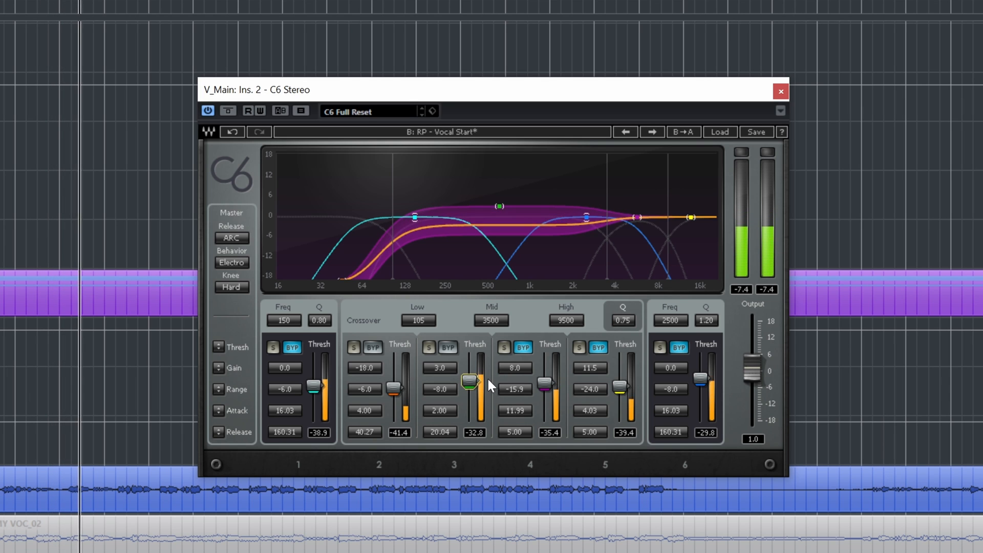
Re-enable C6 band 4 and set its gain to 7.7, threshold to -42.3 and range to -22.4.
click(524, 347)
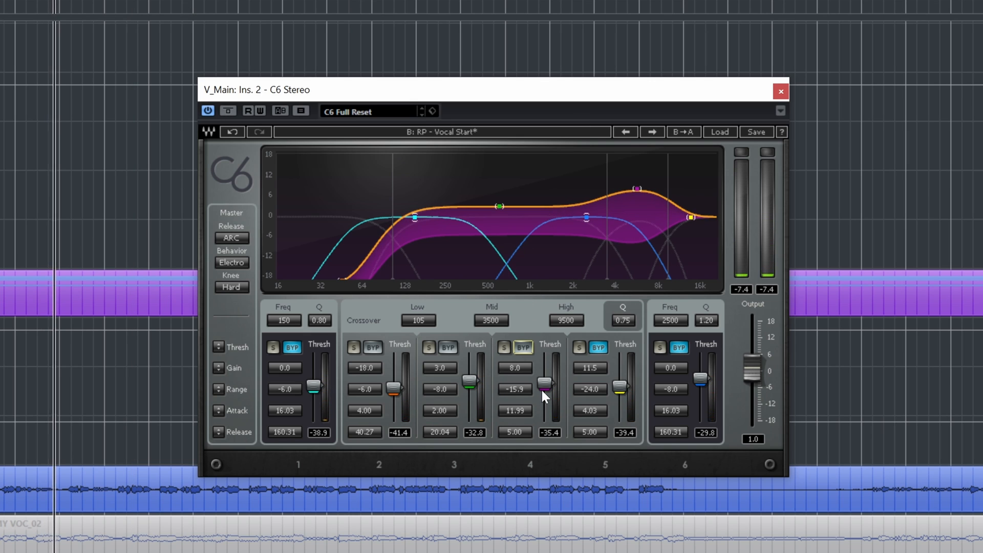
drag(518, 368, 545, 387)
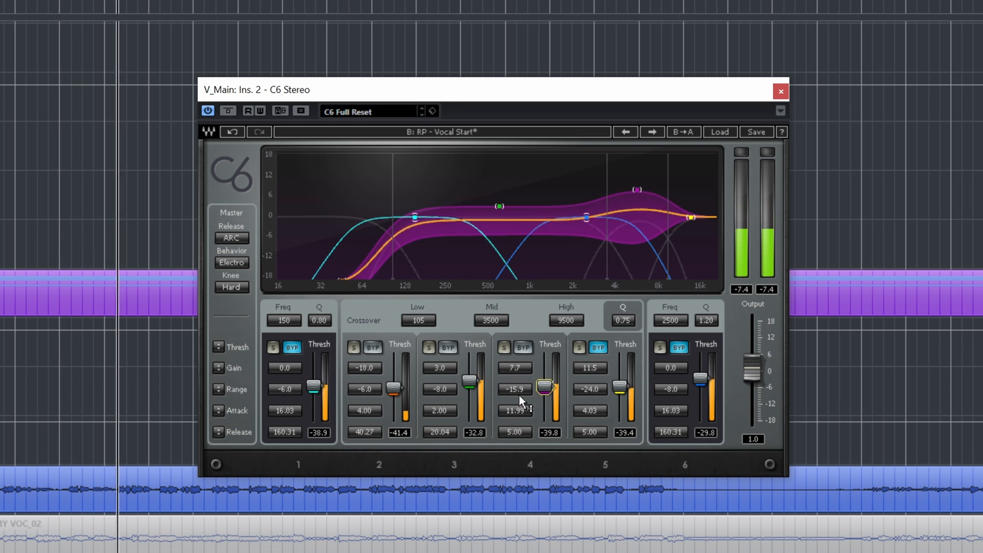
drag(545, 387, 545, 390)
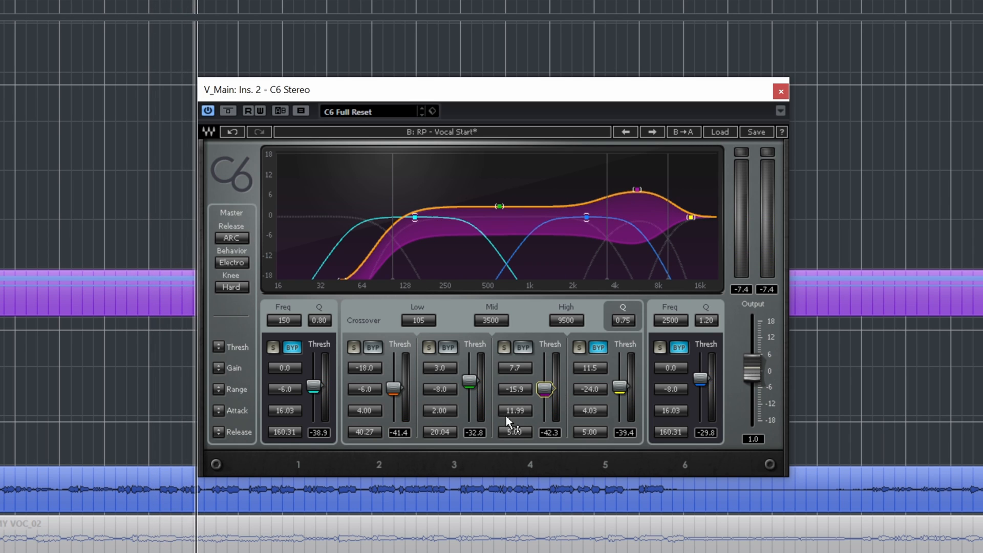
drag(509, 393, 508, 415)
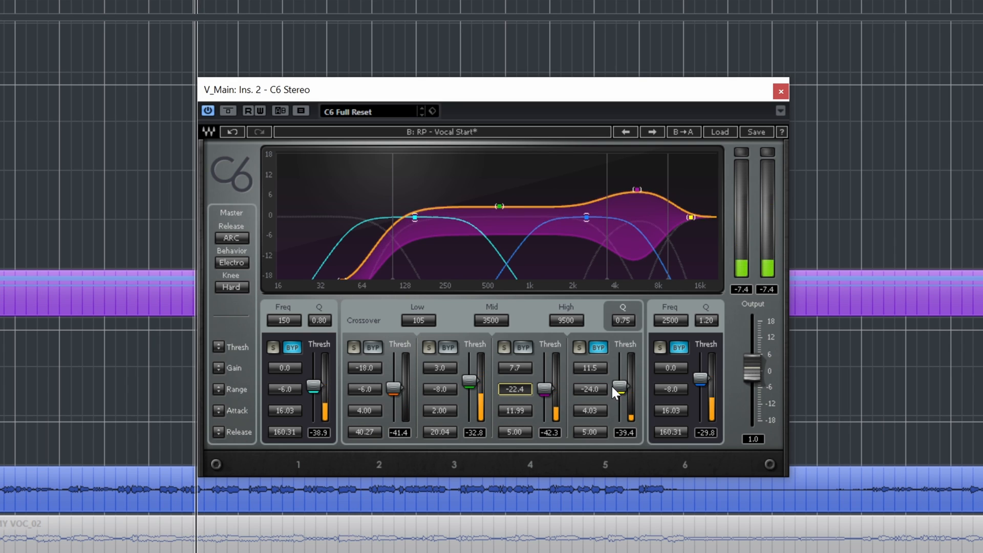
Re-enable C6 band 5, set its gain to 11.4 and threshold to -39.1, and stop playback.
click(598, 348)
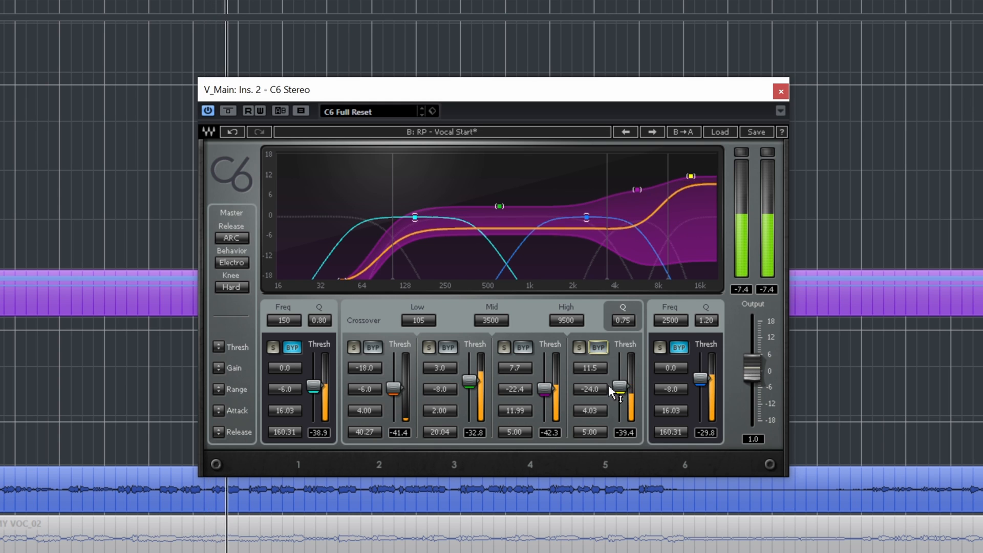
drag(592, 367, 592, 387)
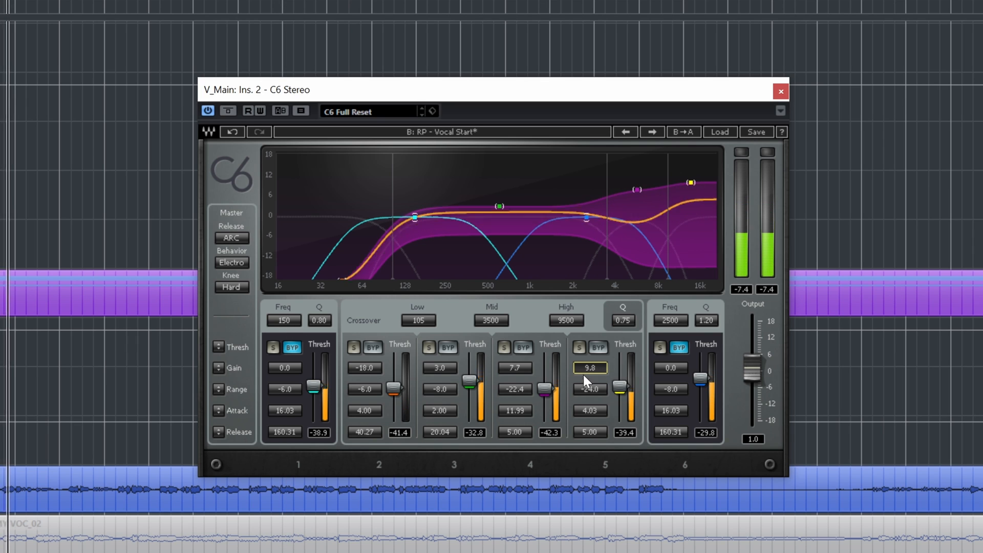
drag(591, 367, 616, 388)
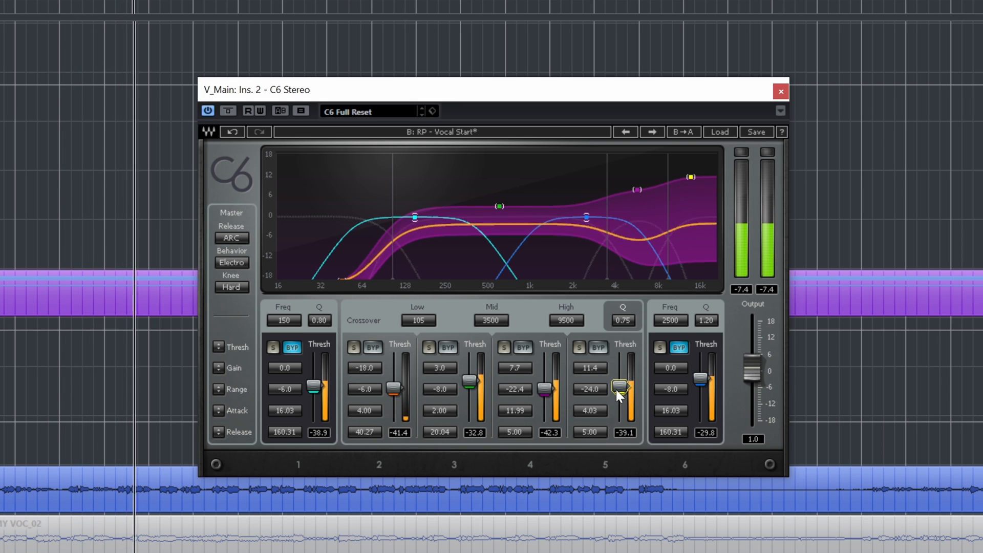
key(space)
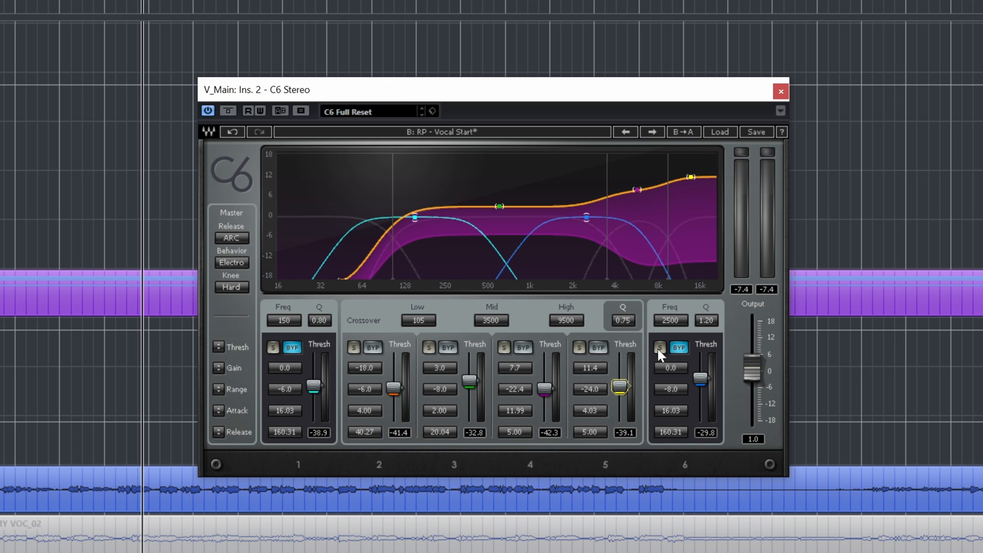
Set C6 band 5's threshold to -53.9, range to -17.2 and attack to 38.05 while listening to the vocal.
drag(620, 387, 593, 380)
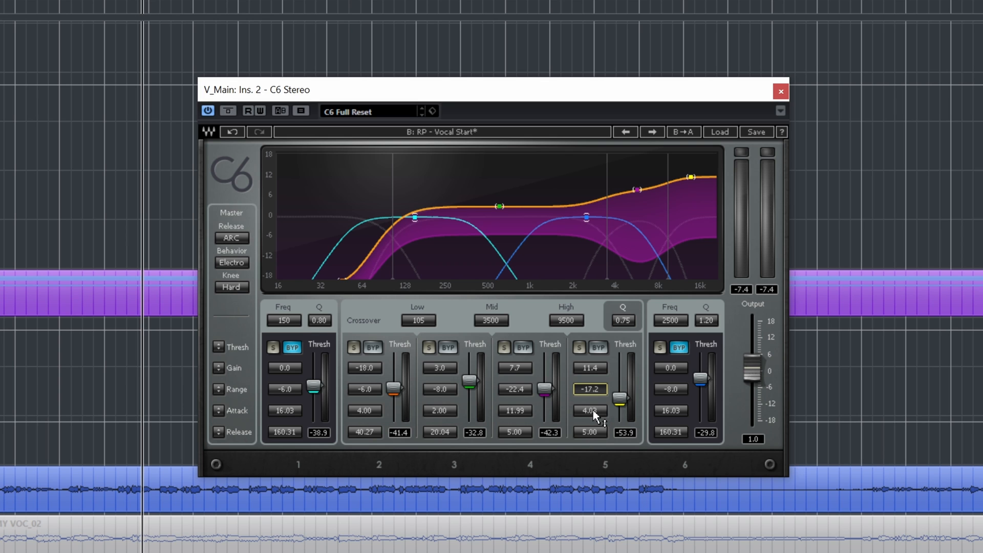
click(582, 434)
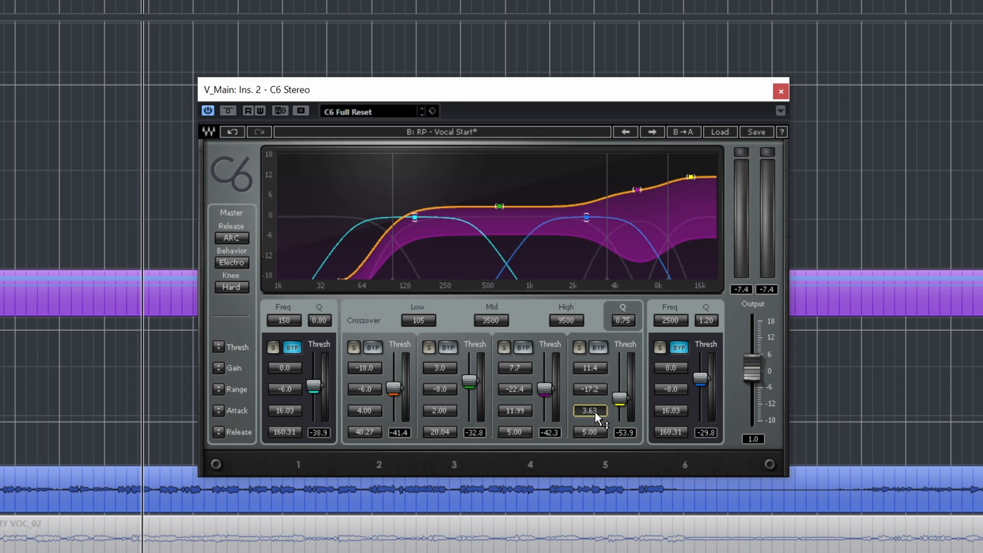
drag(590, 410, 590, 391)
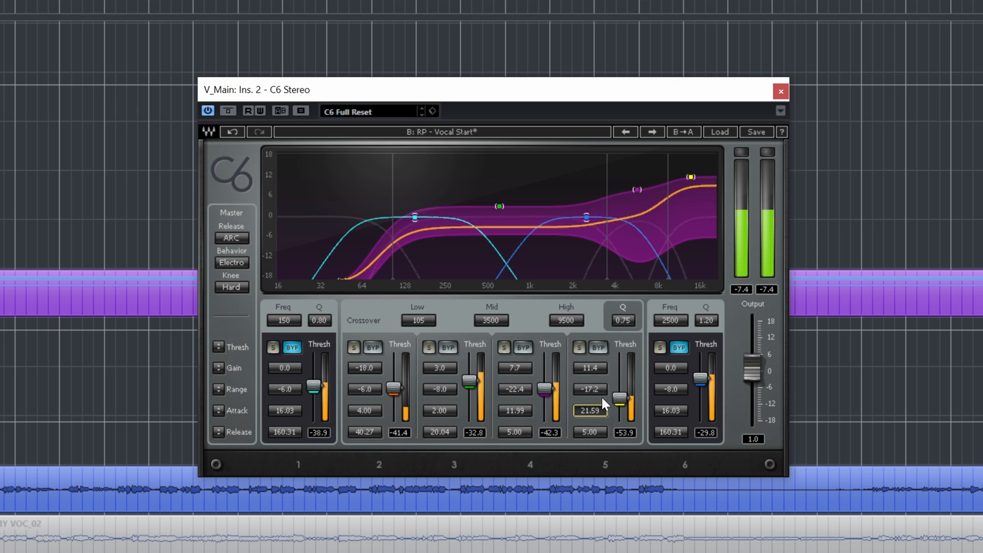
mouse_move(595, 410)
mouse_down()
mouse_move(595, 440)
mouse_move(595, 397)
mouse_up()
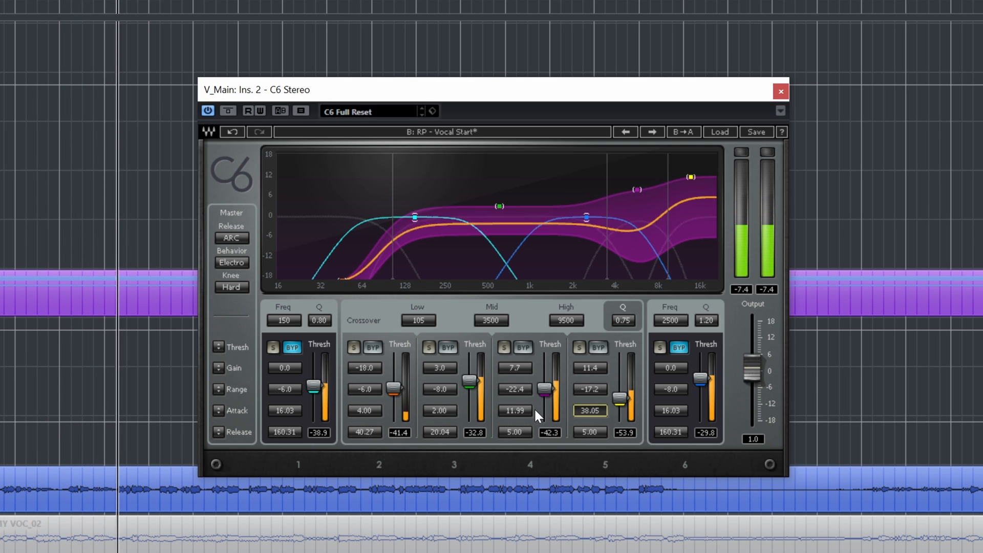
Set C6 band 4's attack to 19.85 and gain to 9.7, and raise band 5's threshold to -43.6.
drag(519, 412, 520, 403)
drag(620, 399, 620, 393)
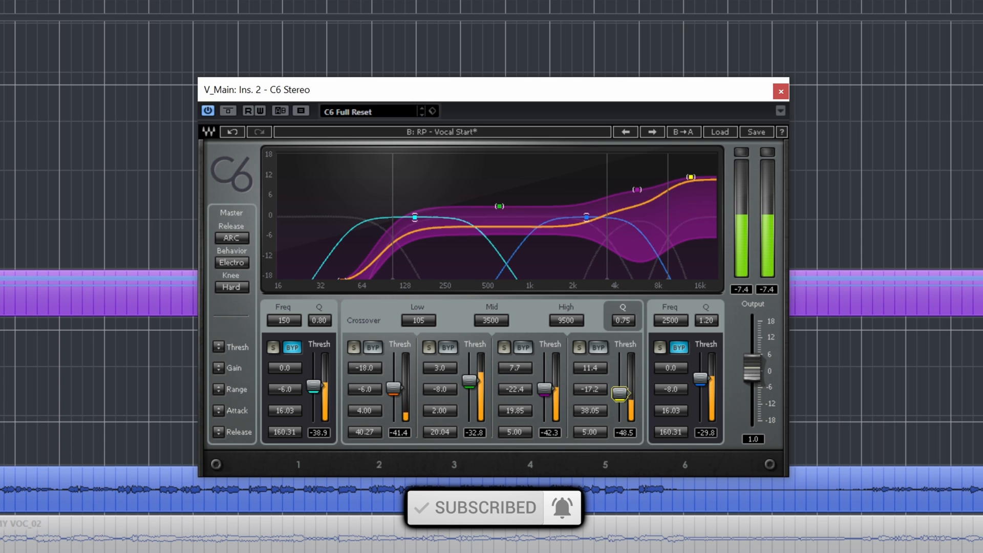
drag(621, 394, 620, 390)
click(512, 368)
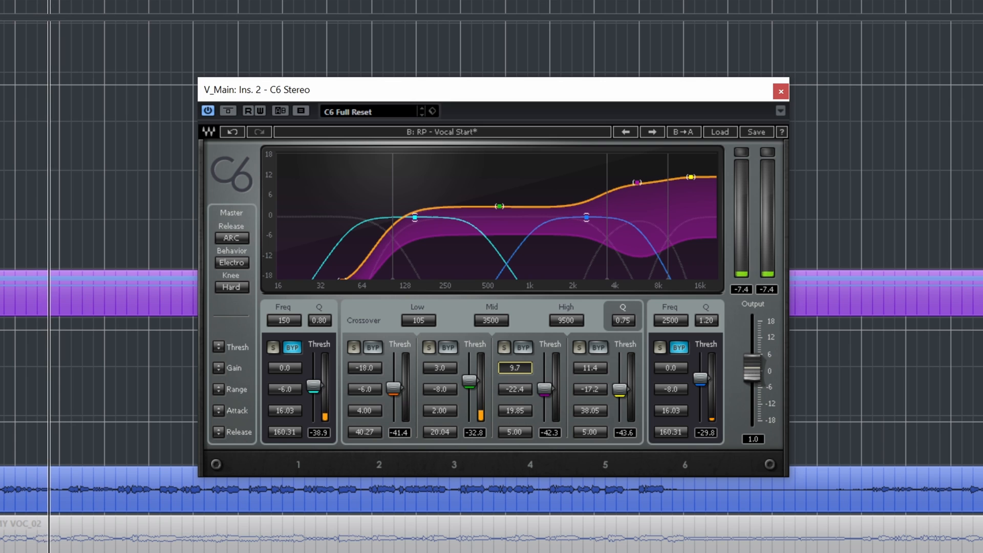
Move the C6 mid crossover to 2566, set band 5's range to -15.1 and threshold to -38.0, and stop playback.
drag(611, 275, 588, 277)
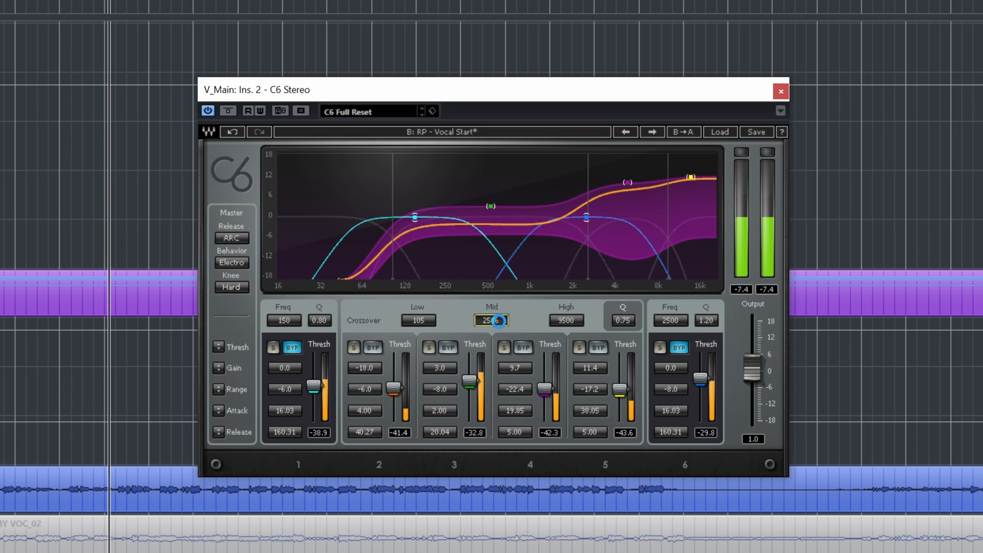
mouse_move(605, 393)
mouse_down()
mouse_move(604, 382)
mouse_move(619, 385)
mouse_up()
key(space)
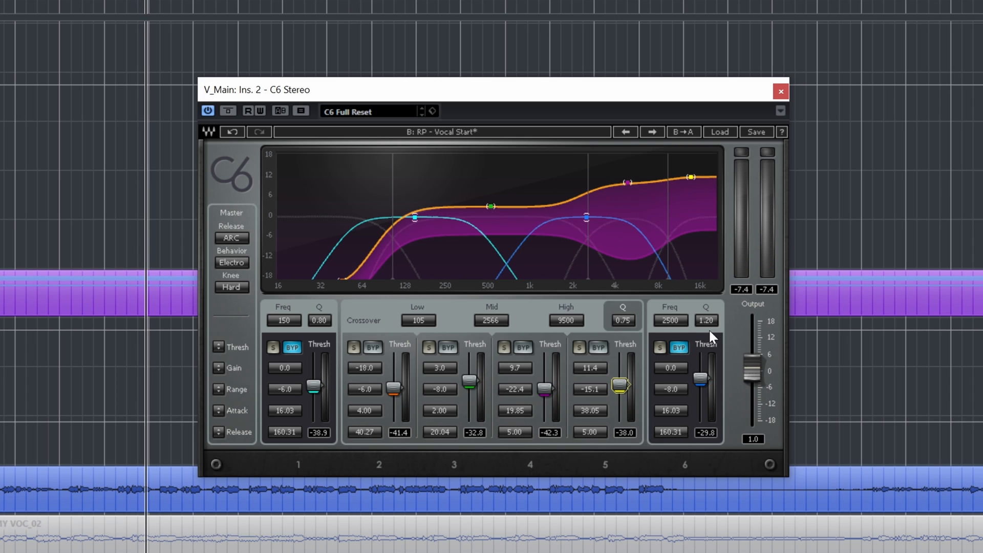
Enable C6 band 6, solo it while setting its frequency to 2377, and unsolo it.
click(674, 346)
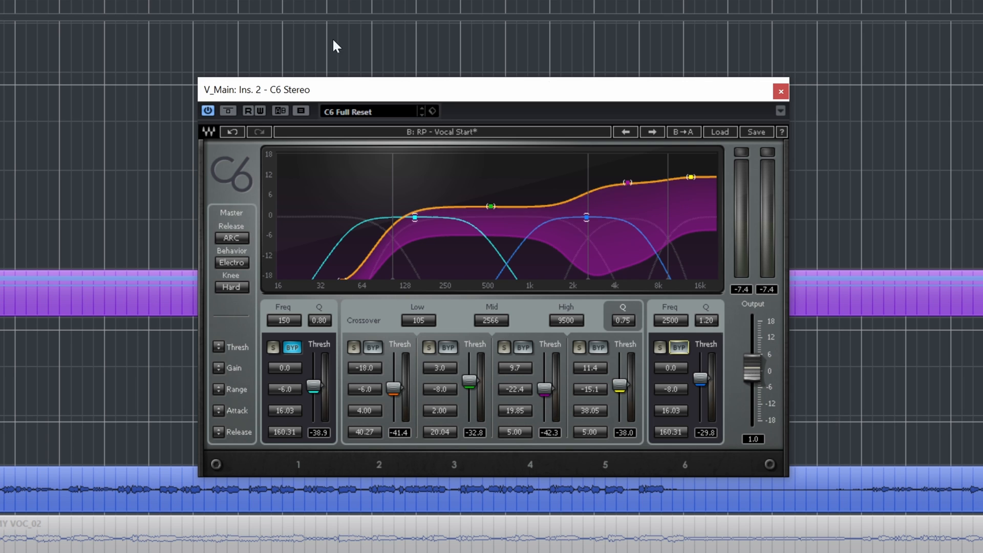
click(660, 348)
mouse_move(671, 320)
mouse_down()
mouse_move(672, 306)
mouse_move(675, 328)
mouse_up()
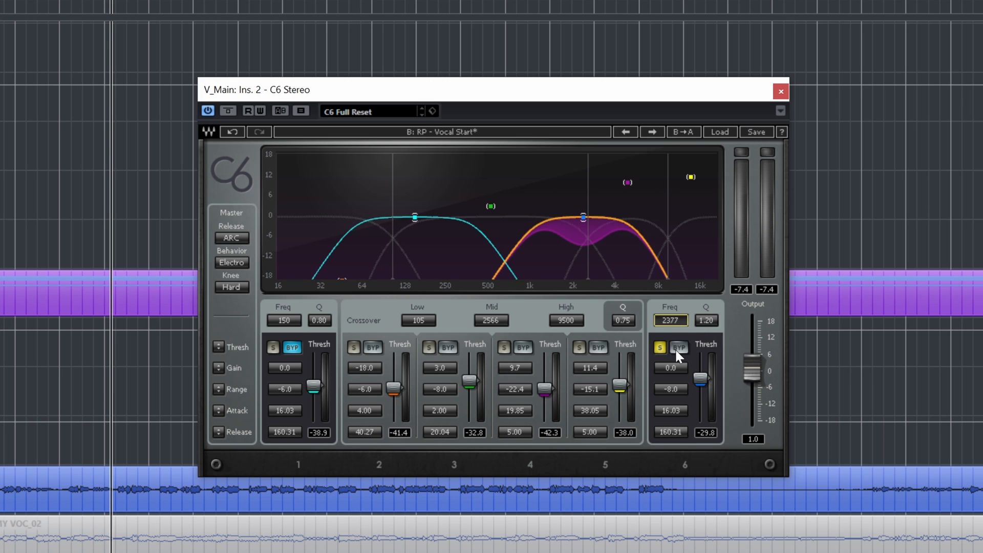
click(660, 348)
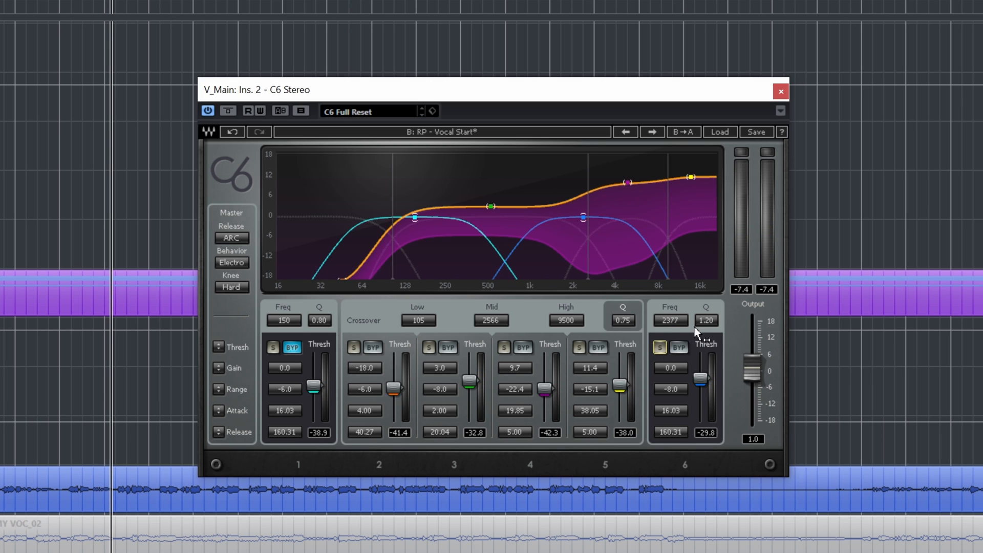
Set C6 band 6's range to -8.2 and threshold to -23.2 during playback, and stop.
key(space)
drag(671, 388, 699, 373)
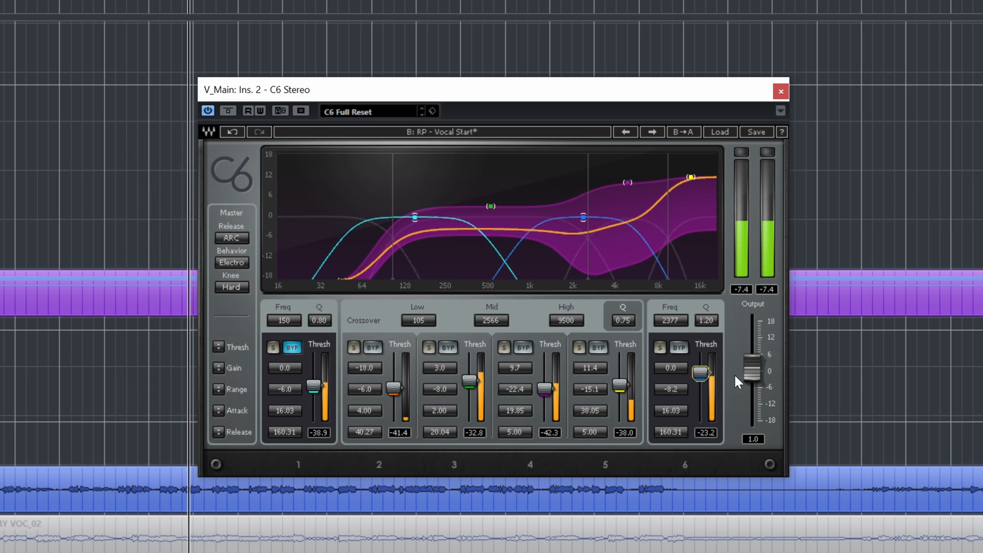
key(space)
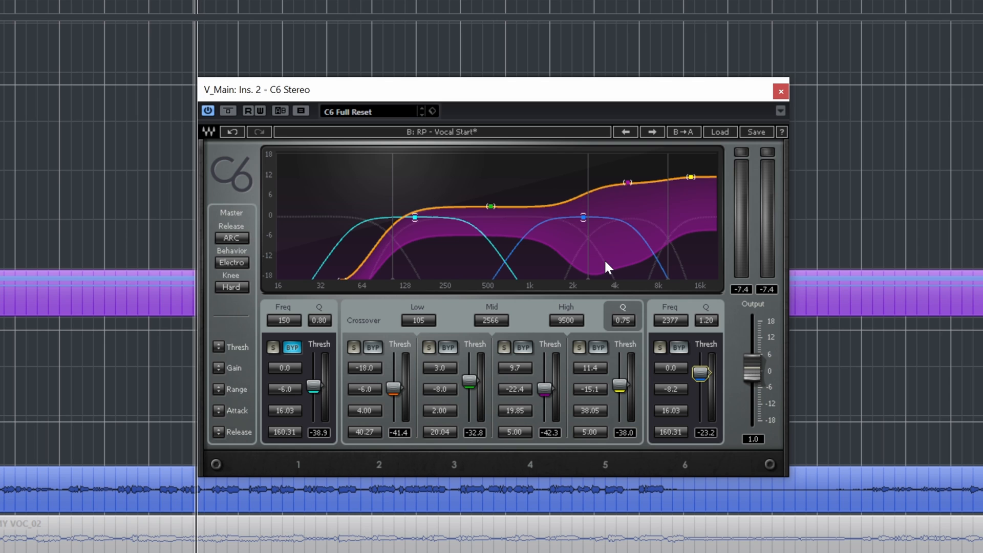
Compare the playing vocal with C6 band 6 bypassed and re-enabled, and close the compressor window.
key(space)
click(679, 348)
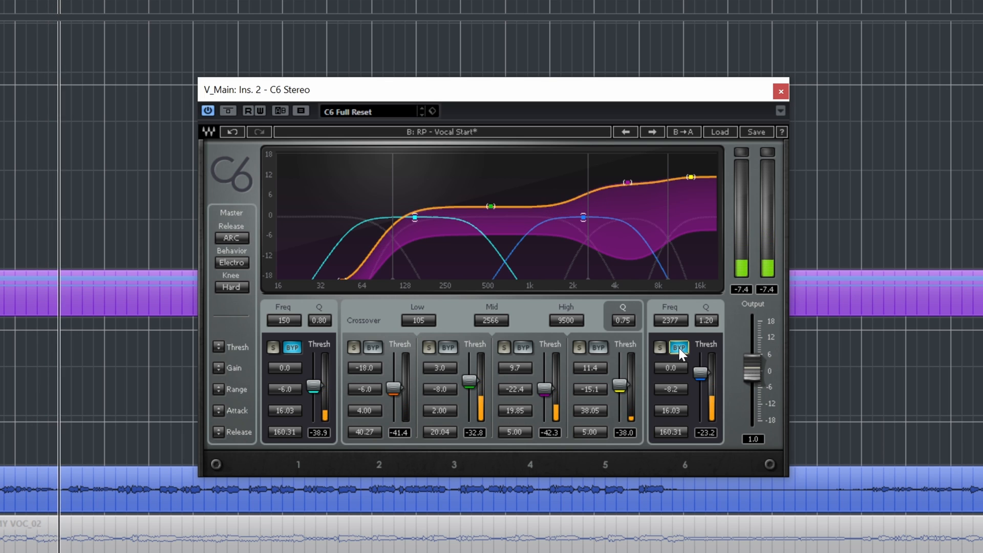
click(680, 349)
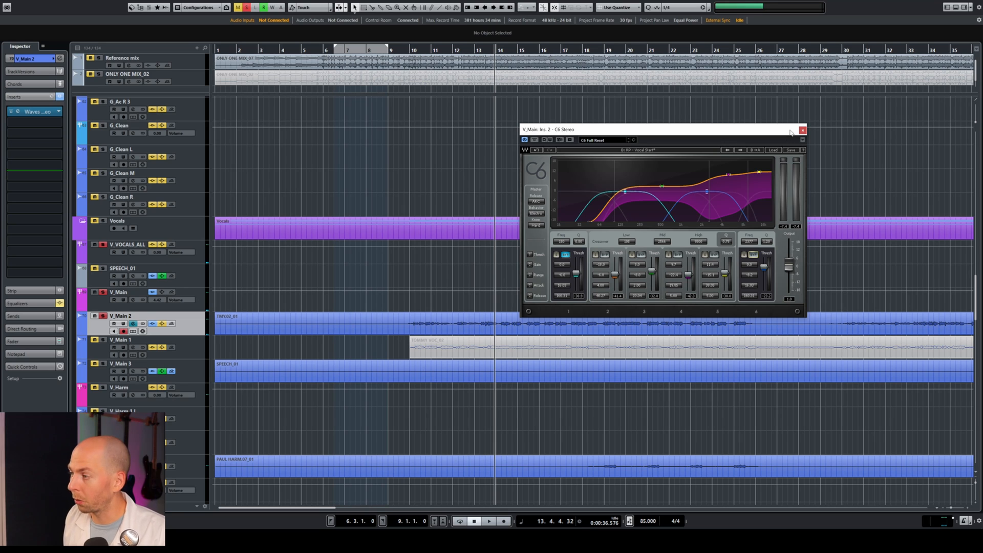
click(802, 130)
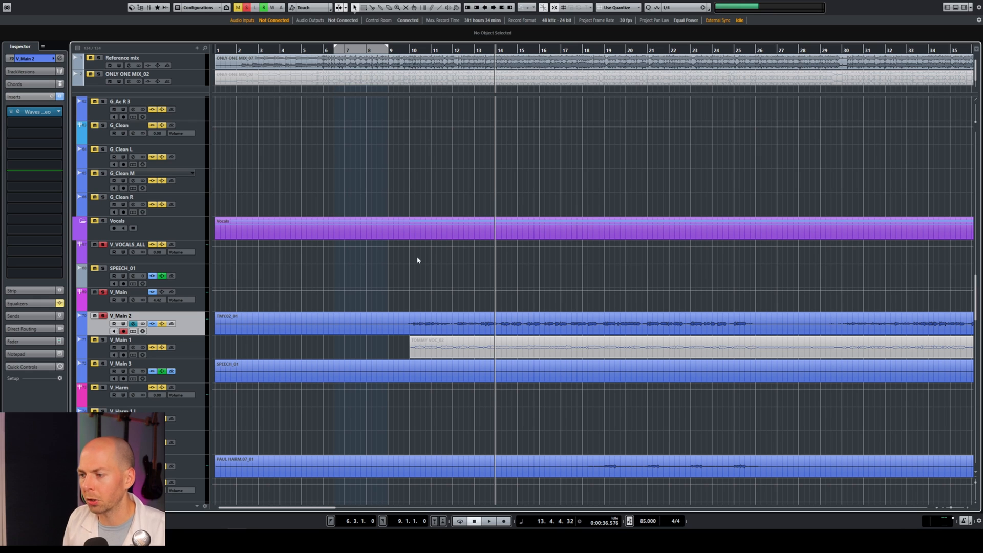
Select the V_Main group track, open its CLA-76 insert and take the compressor out of bypass.
click(144, 296)
click(10, 107)
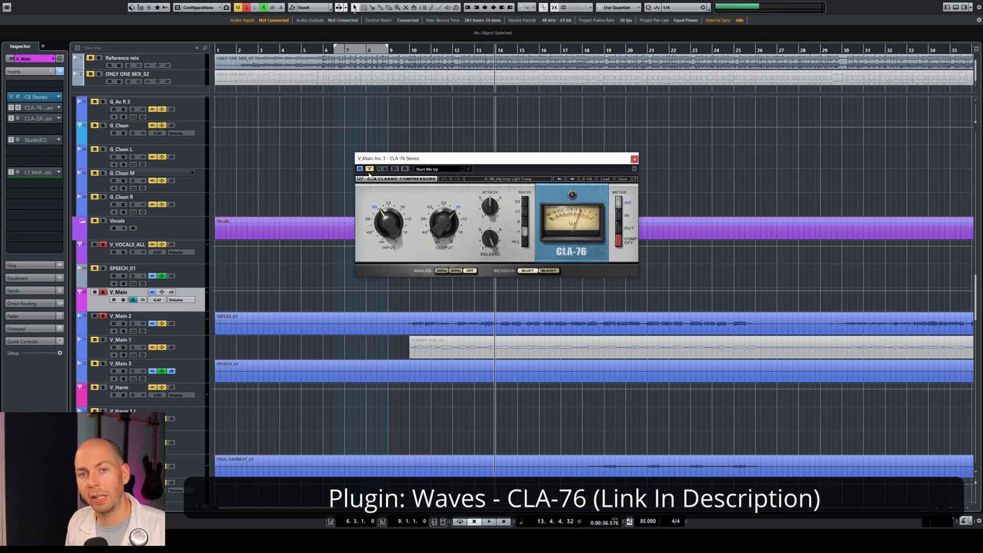
click(369, 169)
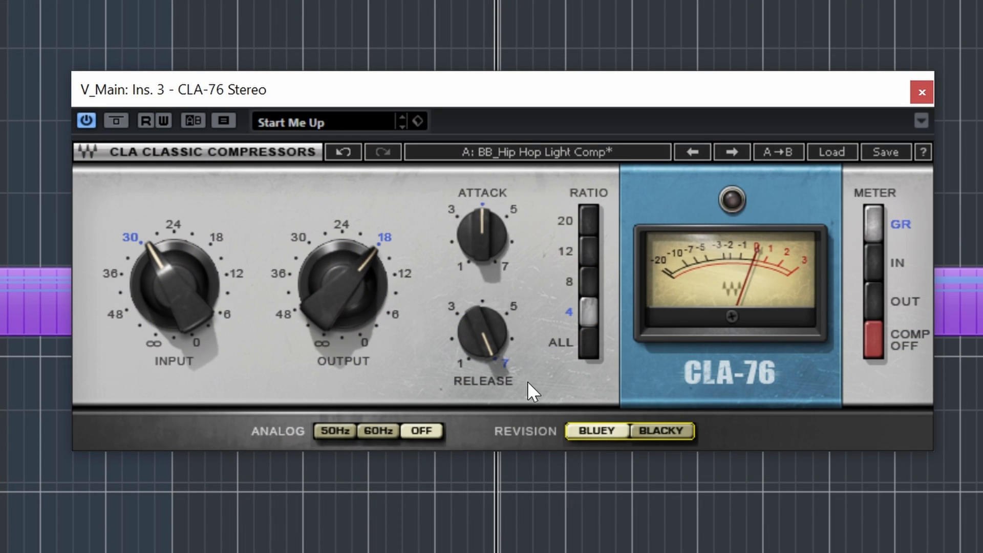
Try different CLA-76 attack and release positions, ending with attack at 3 and release at 5.
drag(508, 236, 472, 241)
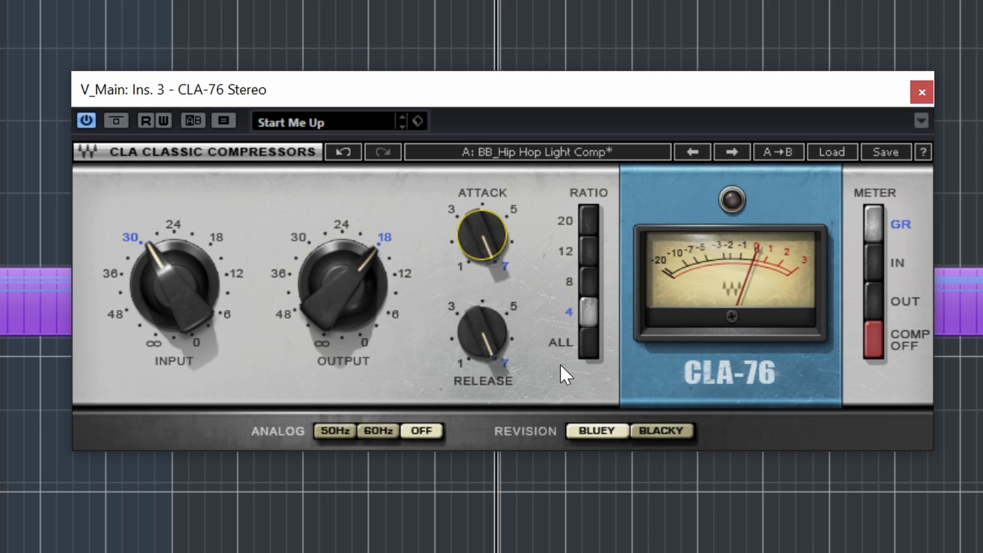
drag(487, 337, 487, 401)
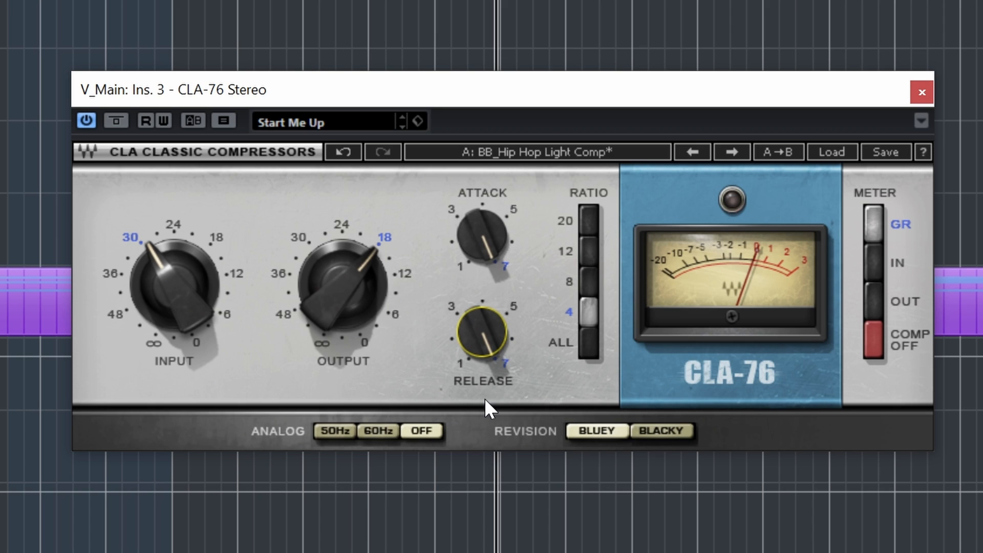
drag(492, 352, 492, 380)
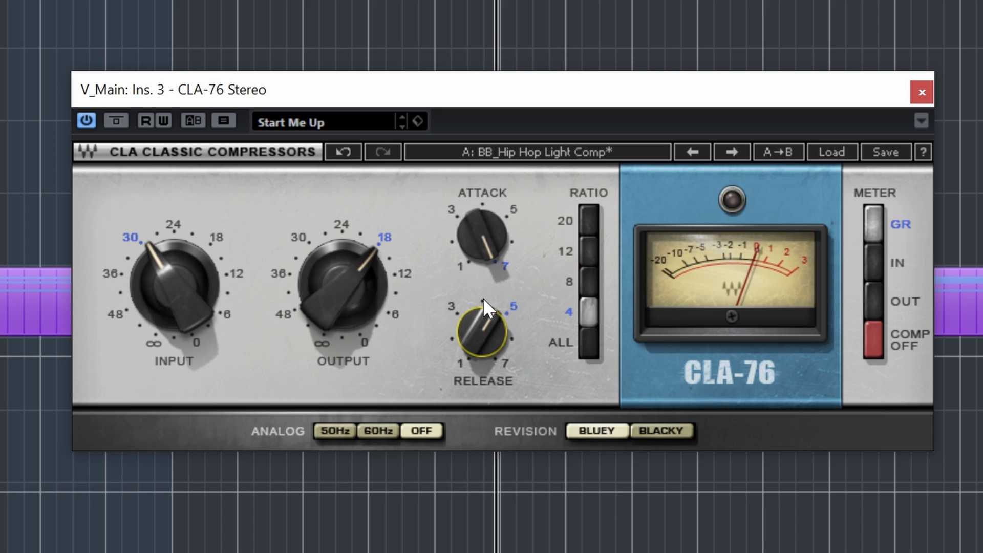
mouse_move(485, 223)
mouse_down()
mouse_move(484, 286)
mouse_move(479, 217)
mouse_up()
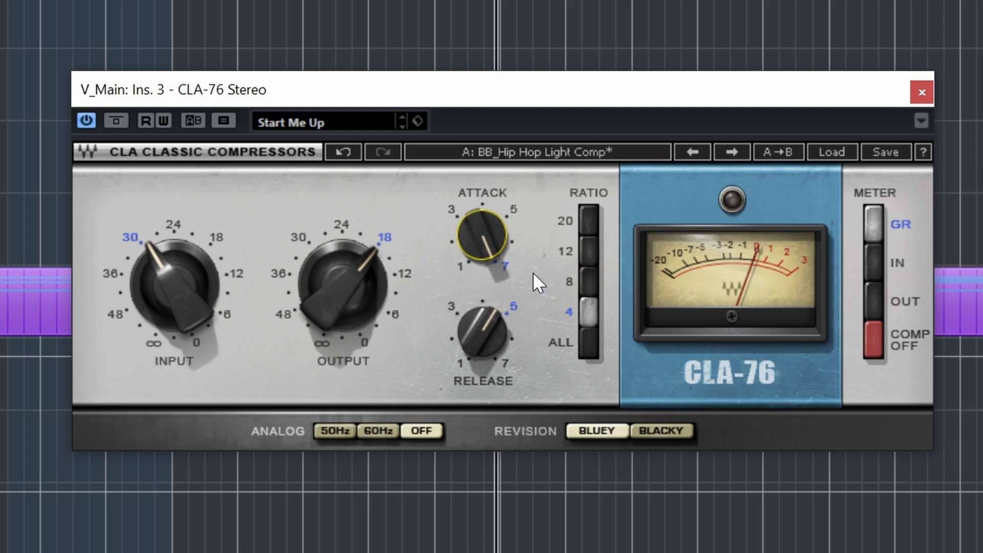
mouse_move(485, 223)
mouse_down()
mouse_move(484, 263)
mouse_move(489, 220)
mouse_up()
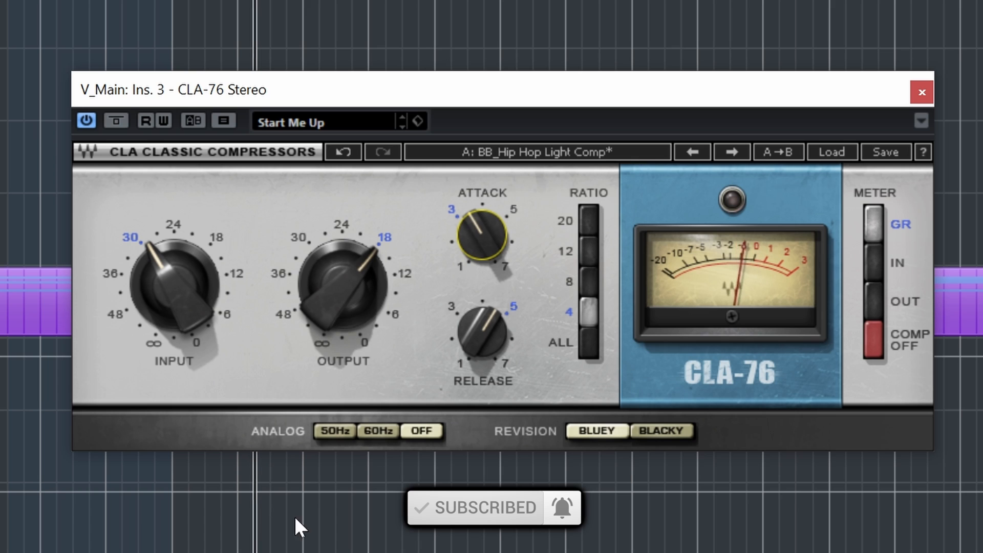
Set the CLA-76's attack to 5, input to about 24 and output to about 21, and close its window.
drag(481, 236, 481, 207)
drag(174, 287, 175, 261)
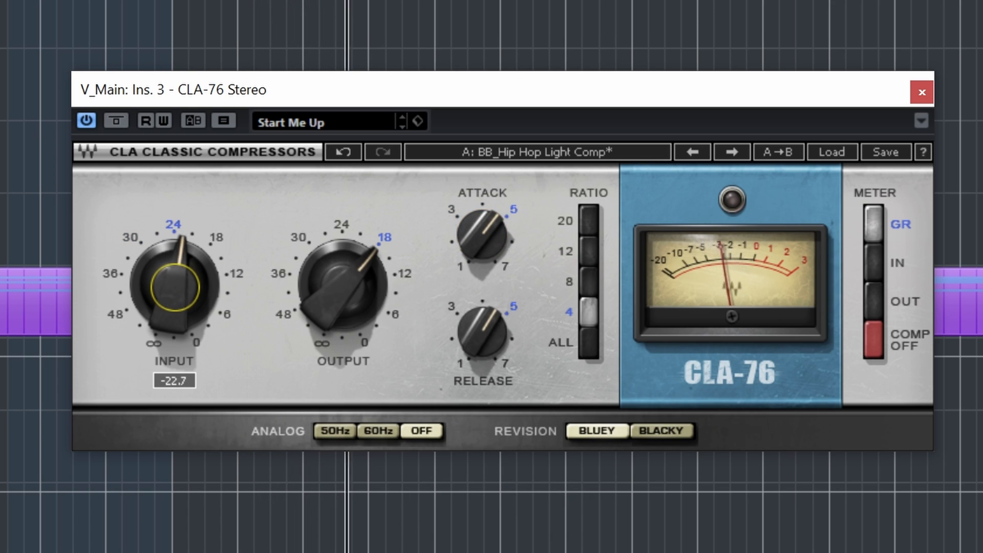
mouse_move(343, 287)
mouse_down()
mouse_move(343, 298)
mouse_move(343, 274)
mouse_move(343, 287)
mouse_up()
drag(170, 309, 175, 293)
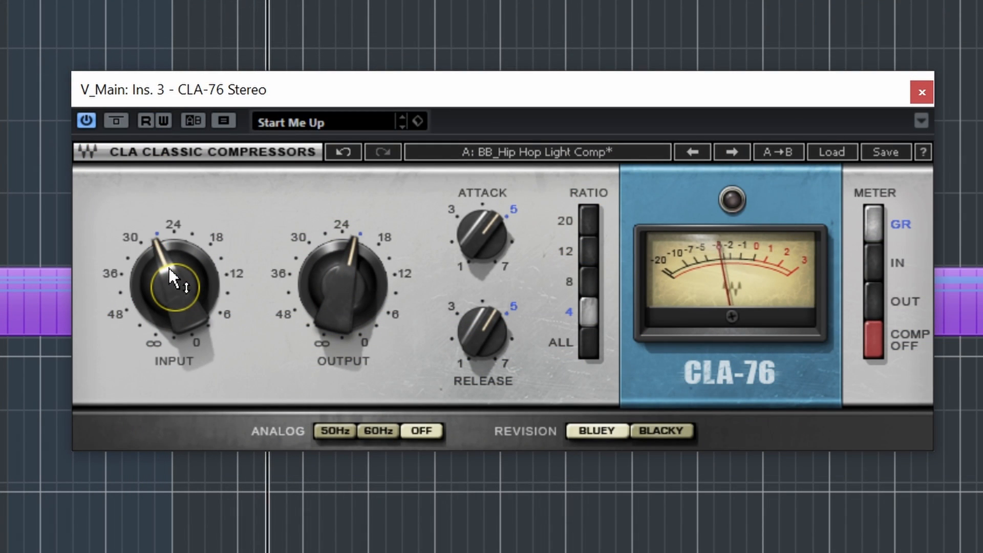
drag(169, 271, 169, 251)
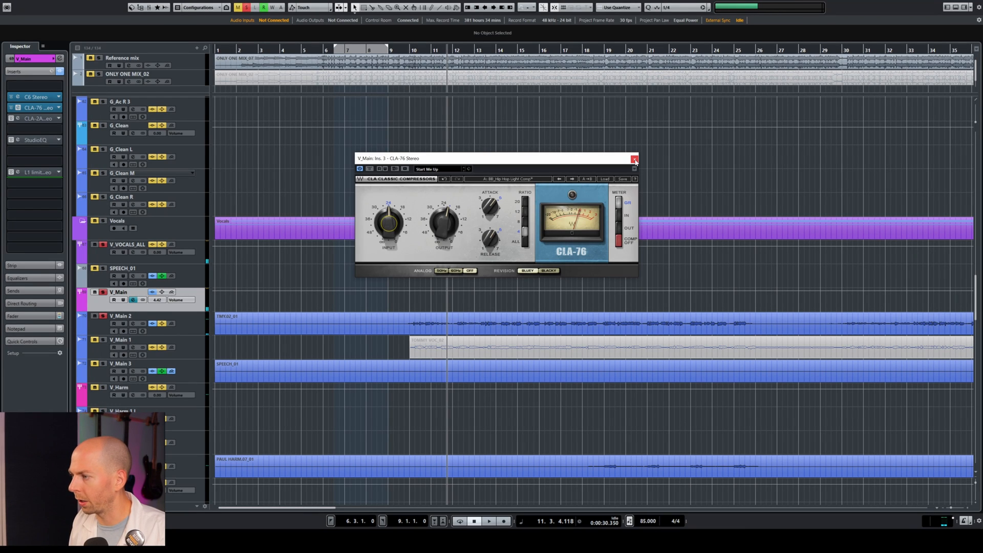
click(635, 160)
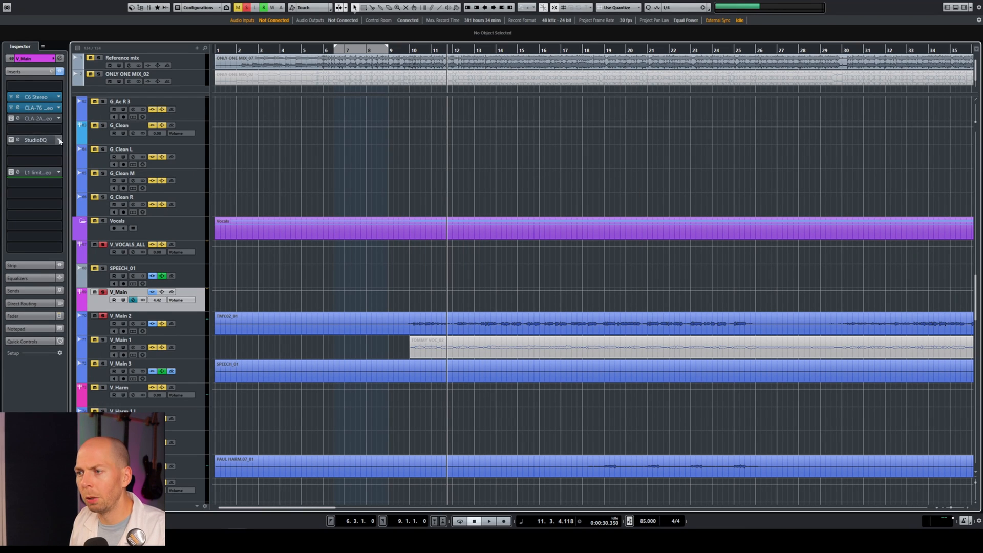
Reopen the C6 on V_Main and set the gain to 8.7 on band 5, 8.2 on band 4 and 6.0 on band 3.
click(25, 100)
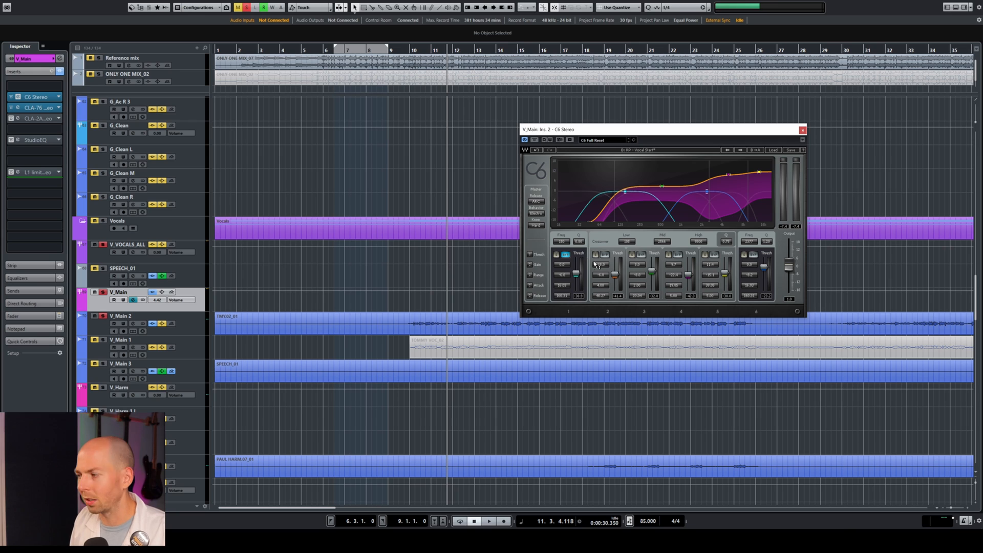
drag(708, 267, 677, 259)
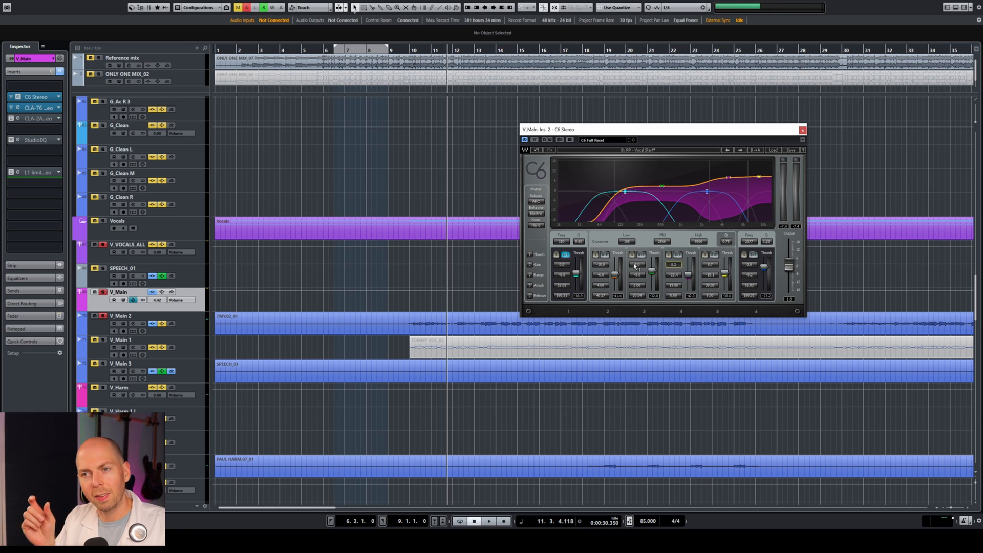
drag(637, 265, 637, 272)
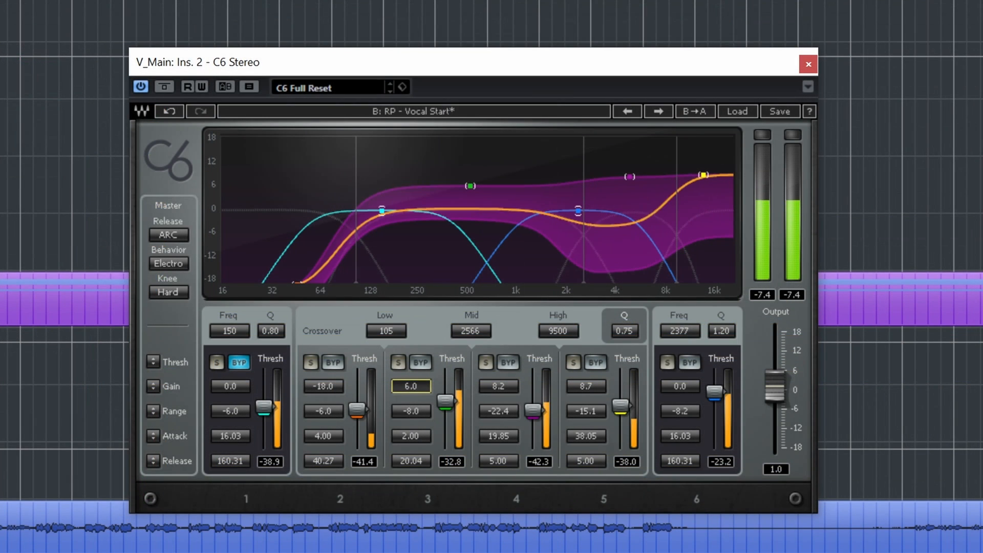
Readjust the gains of C6 bands 3, 4 and 5 during playback, stop playback and close the C6.
drag(411, 386, 411, 396)
drag(508, 385, 508, 373)
drag(587, 387, 586, 379)
key(space)
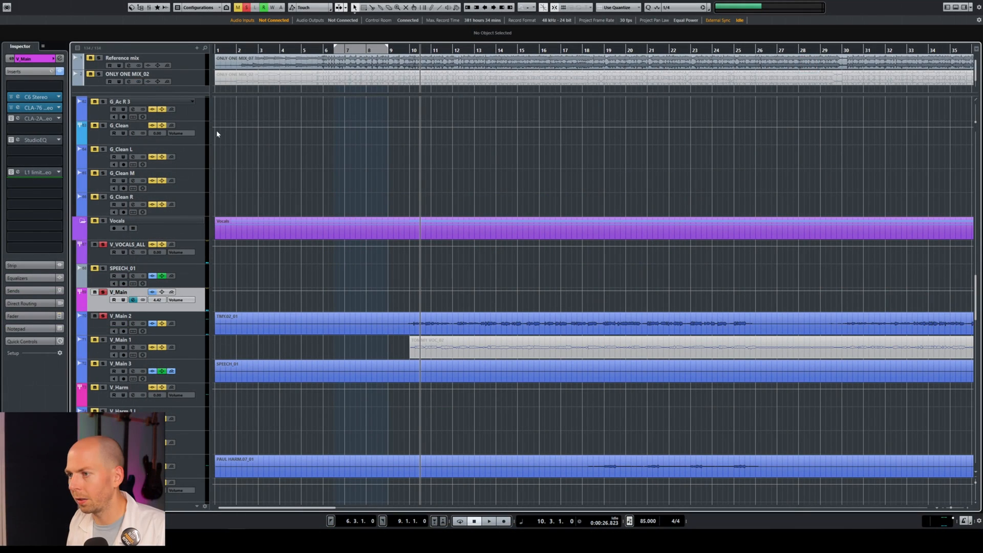
Activate and open V_Main's CLA-2A insert, and set its gain and peak reduction both to about 40 while listening.
click(18, 119)
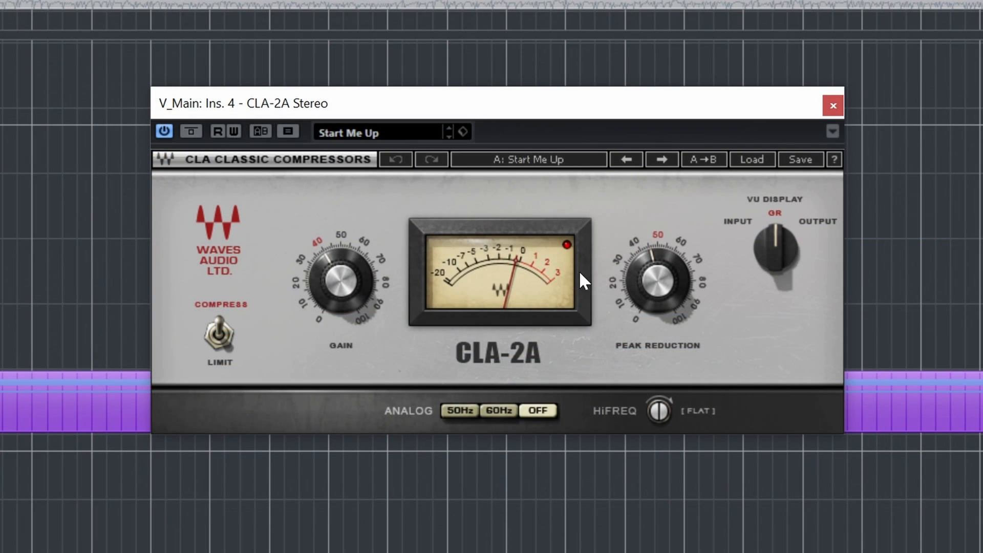
drag(324, 296, 323, 315)
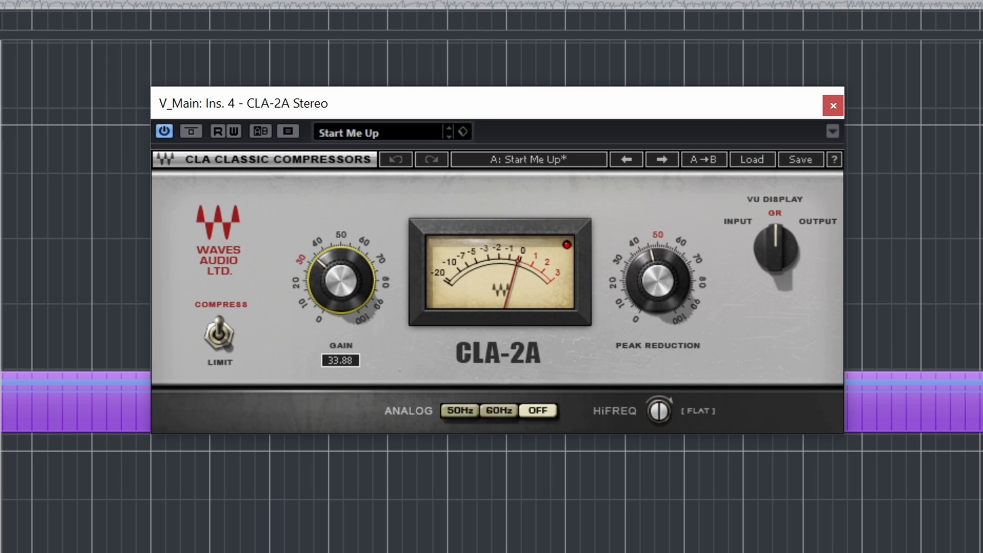
drag(657, 281, 657, 276)
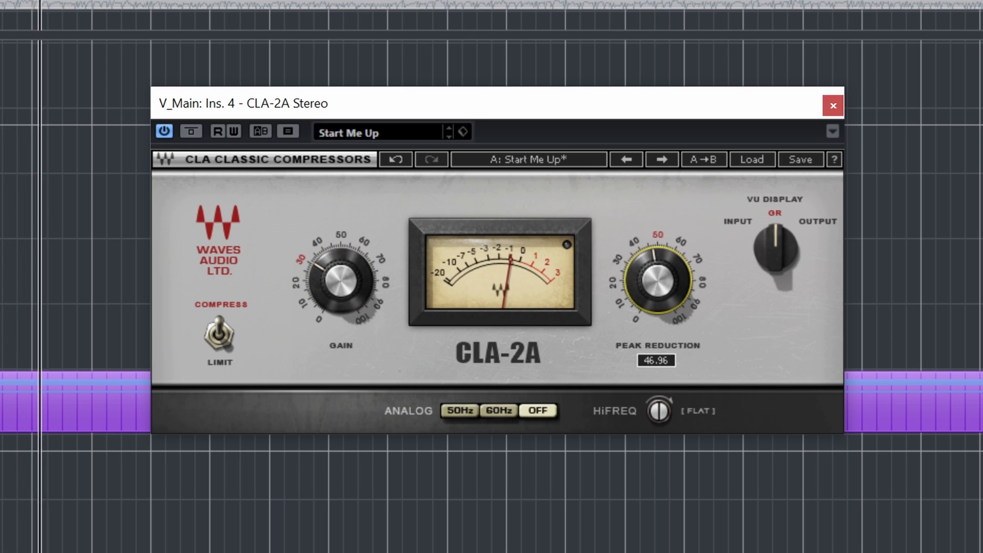
drag(313, 303, 313, 294)
drag(650, 281, 650, 303)
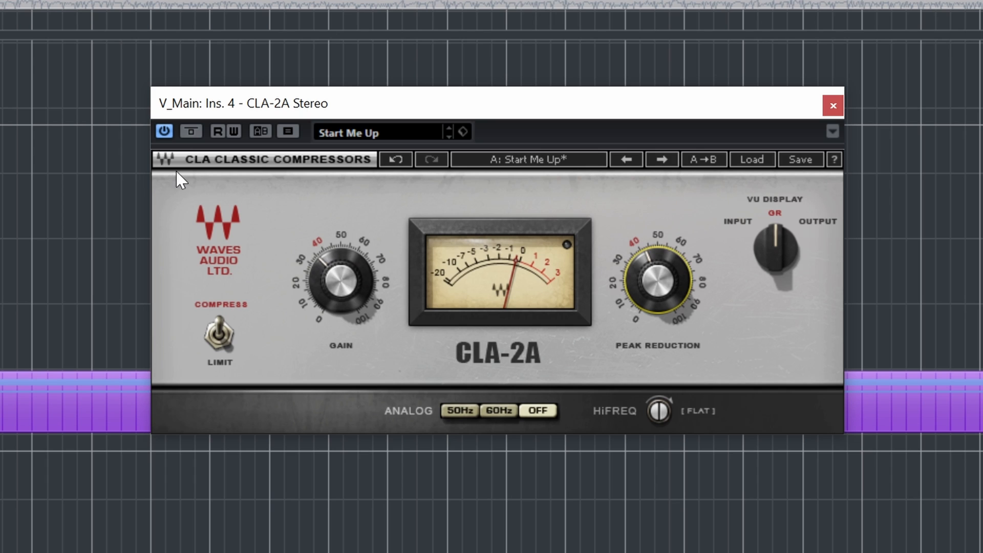
Raise the CLA-2A's peak reduction to about 47.5, adjust its HiFreq control, and close the window after briefly reopening it.
mouse_move(654, 284)
mouse_down()
mouse_move(654, 264)
mouse_move(653, 272)
mouse_up()
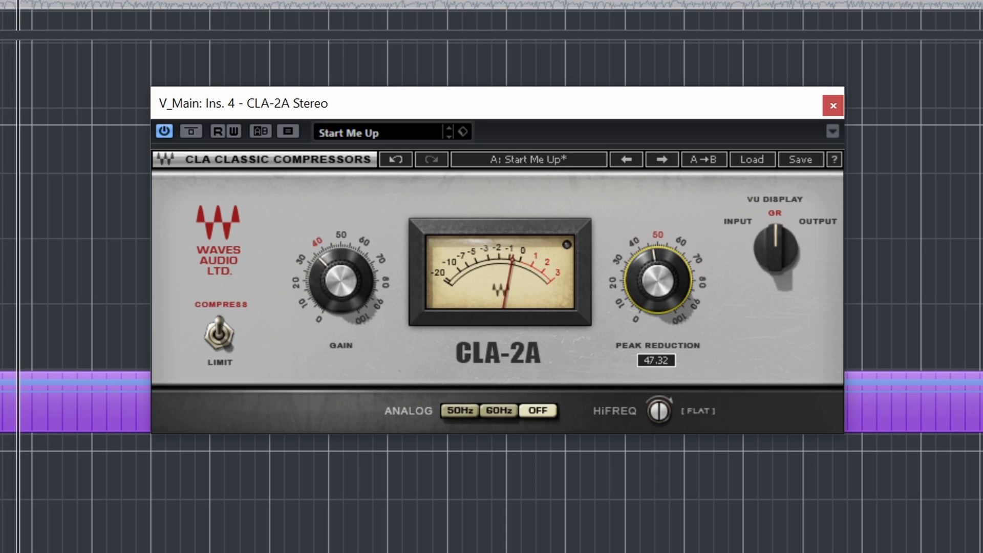
mouse_move(660, 413)
mouse_down()
mouse_move(660, 392)
mouse_move(660, 412)
mouse_up()
click(628, 253)
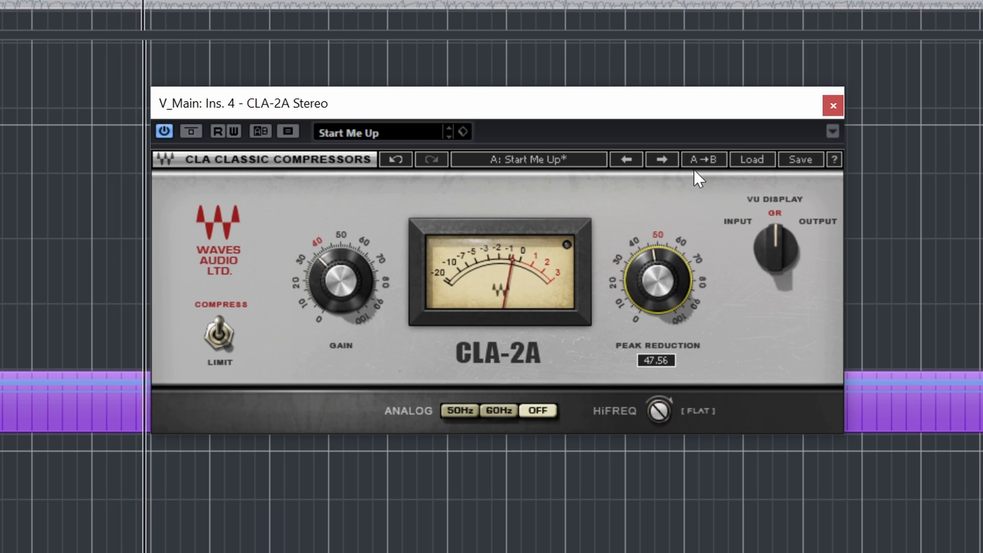
click(833, 106)
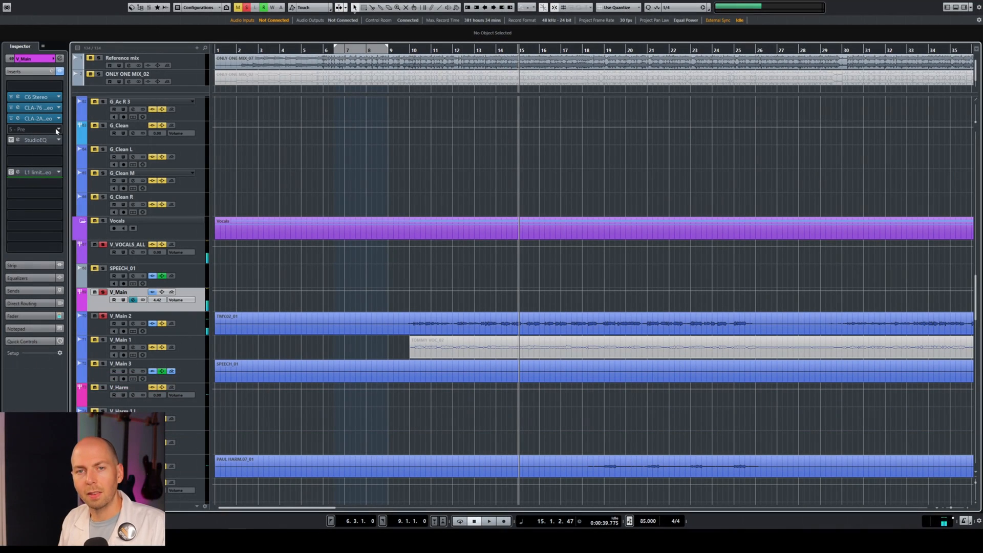
click(20, 120)
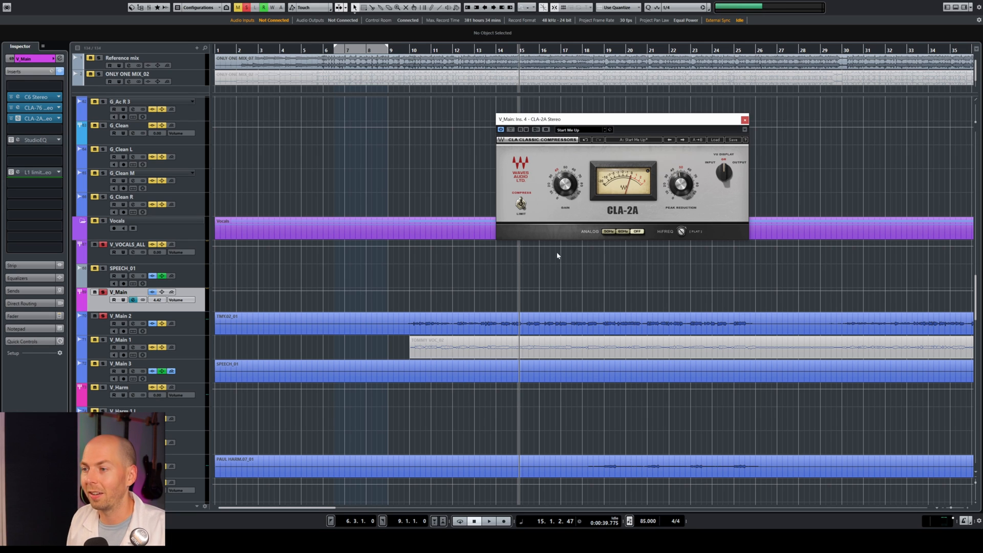
click(745, 120)
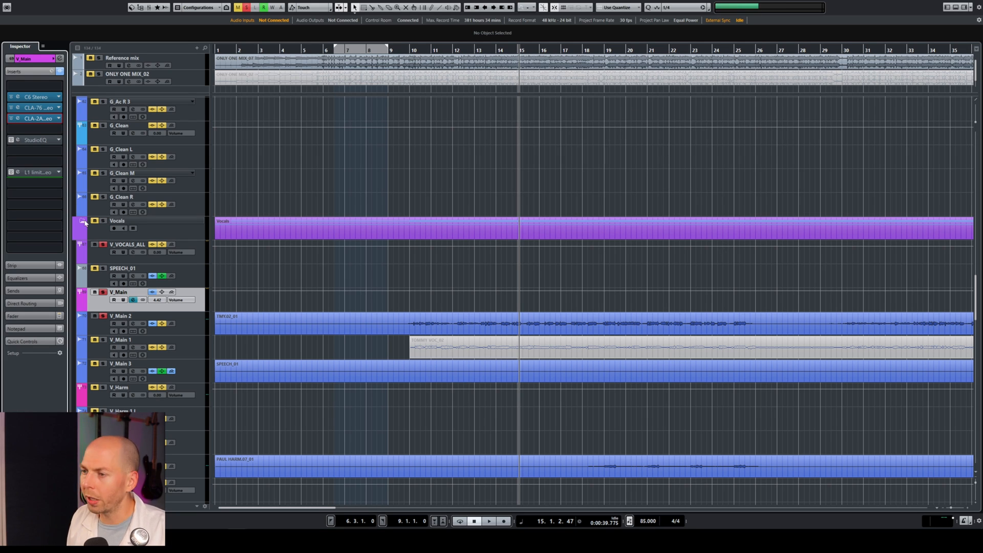
Search the plug-ins for "dee", load DeEsser Stereo into V_Main's insert slot 7 and reposition its window.
double_click(22, 143)
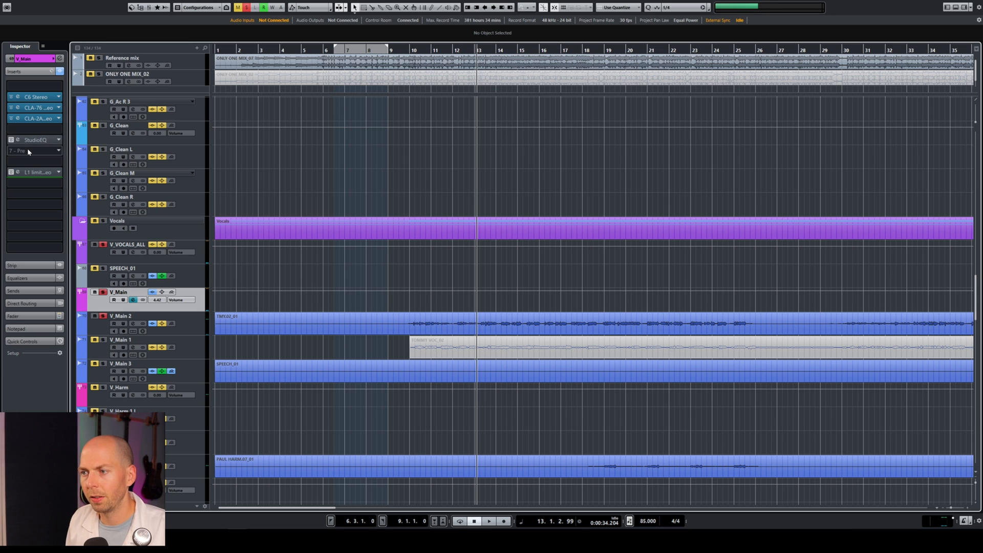
click(47, 150)
text(dee)
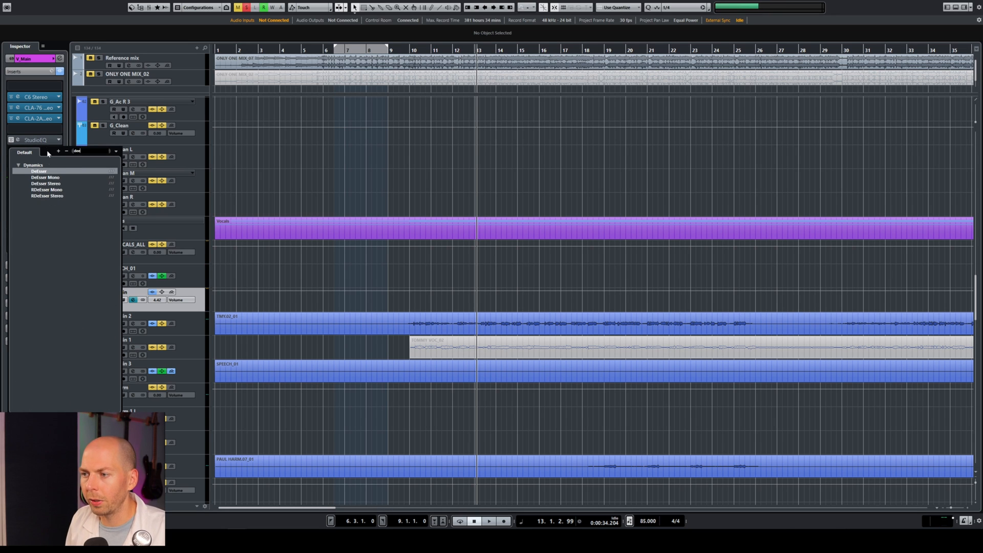
click(46, 183)
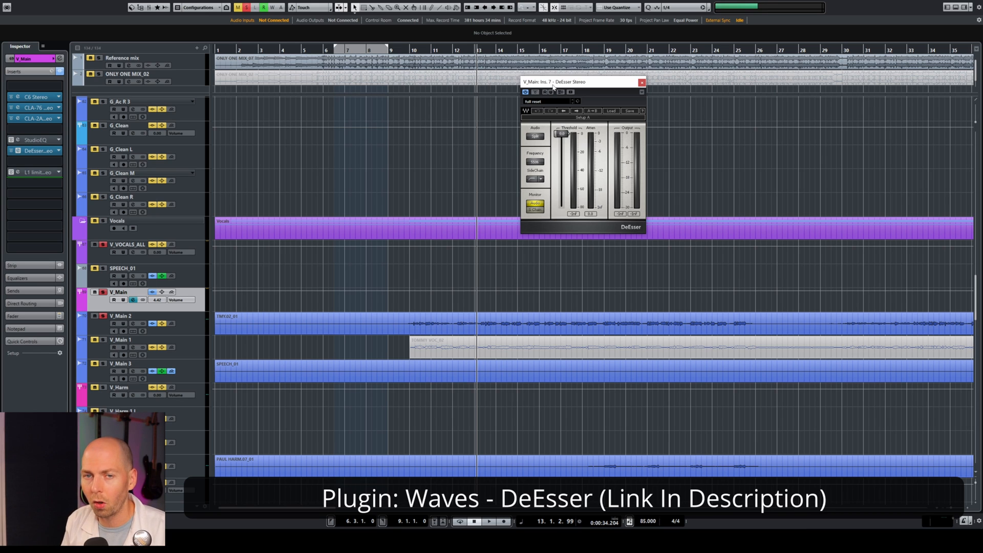
drag(598, 100, 581, 137)
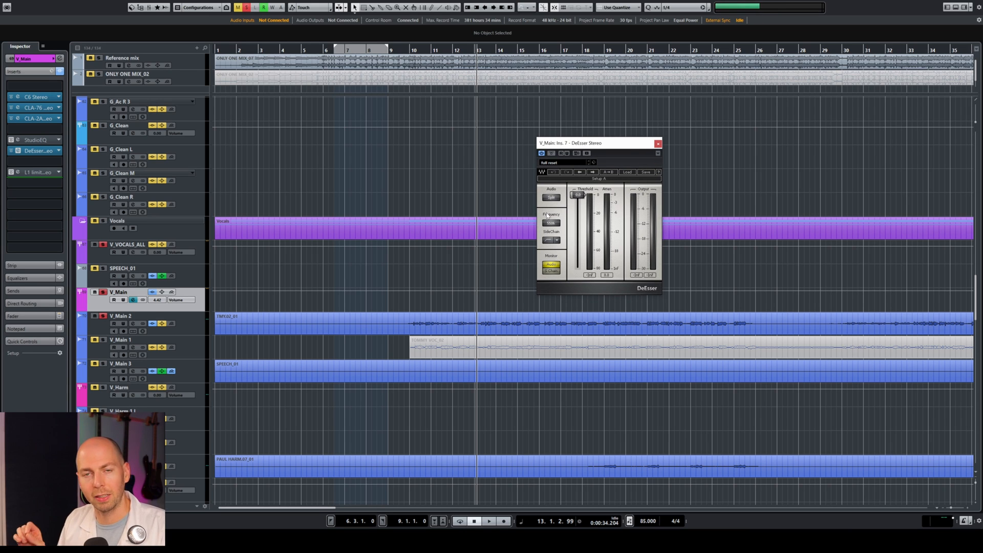
Play the vocal from around bar 10 and set the DeEsser's threshold to -29.4 and frequency to 6653.
double_click(421, 49)
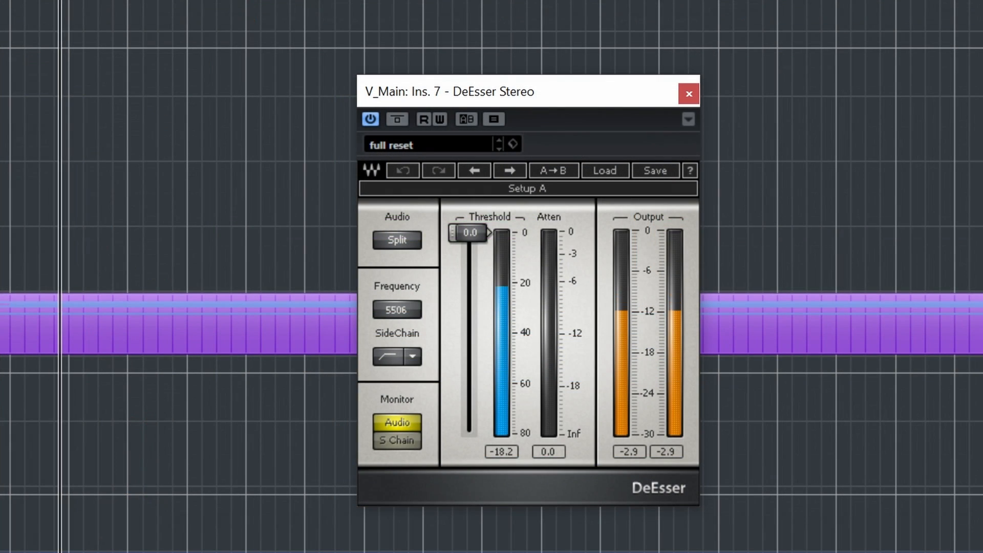
drag(470, 232, 470, 306)
drag(397, 311, 397, 294)
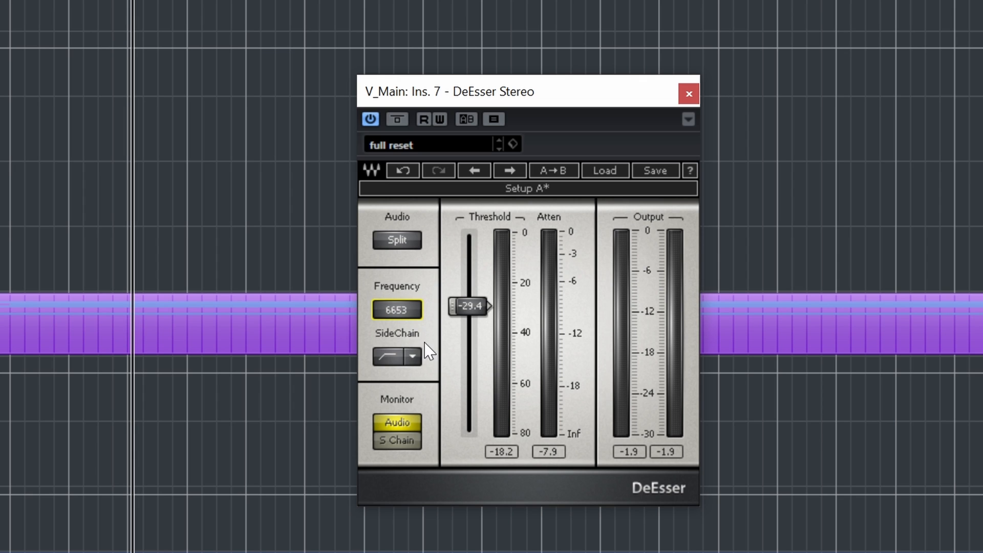
Monitor the DeEsser's sidechain during playback and set the threshold to -33.1 and the frequency to about 3694.
click(401, 441)
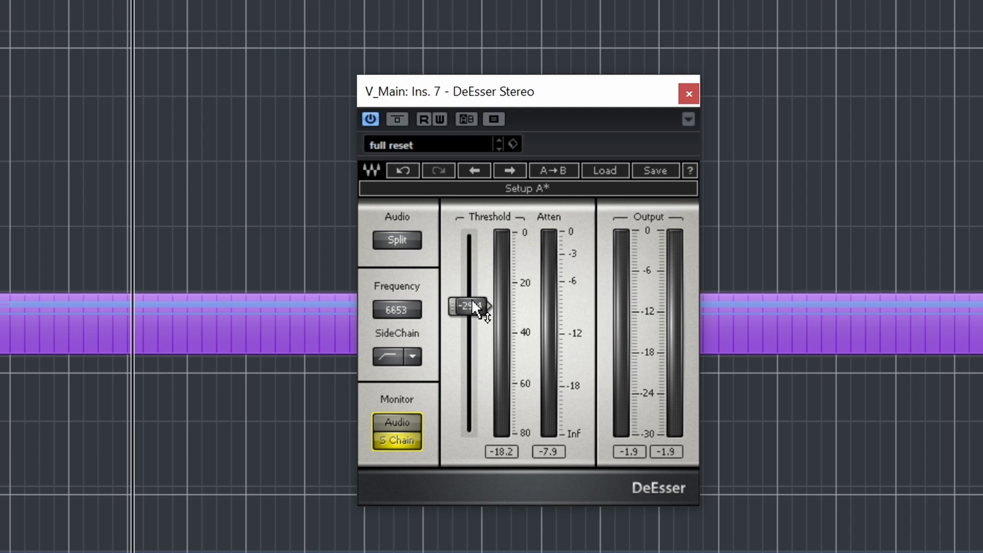
key(space)
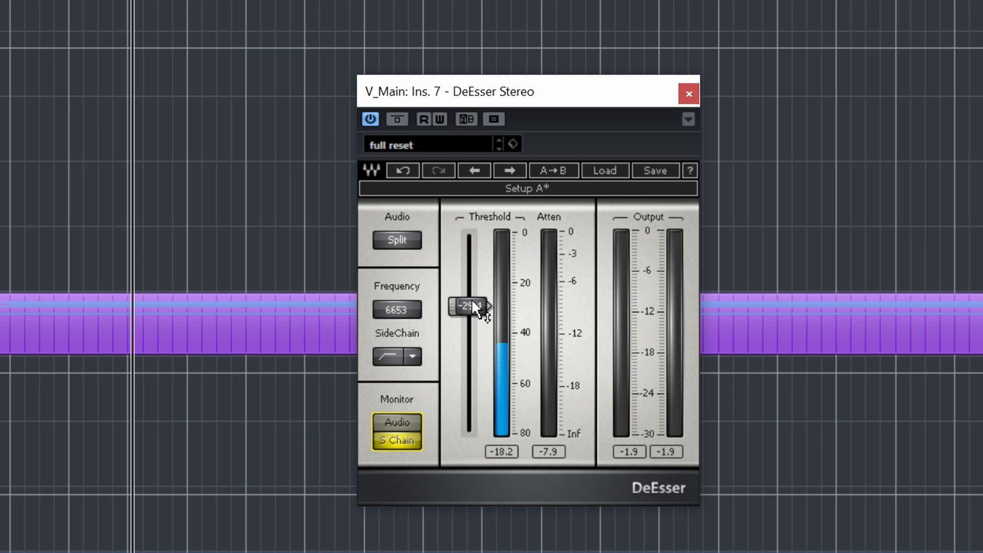
drag(470, 306, 470, 315)
drag(393, 311, 393, 345)
drag(395, 311, 395, 310)
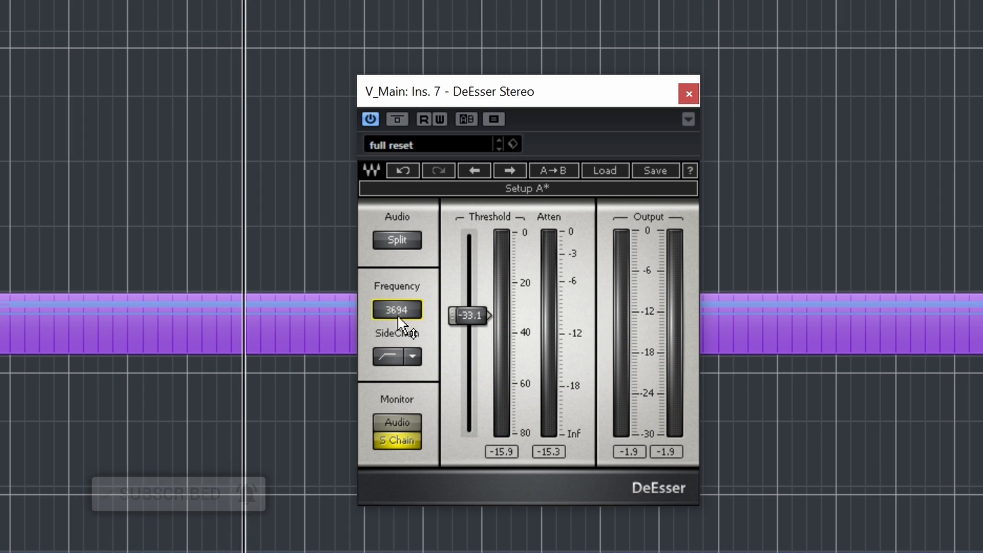
Switch the DeEsser's sidechain filter to band-pass, and set the frequency to 3899 and the threshold to -13.4.
click(393, 360)
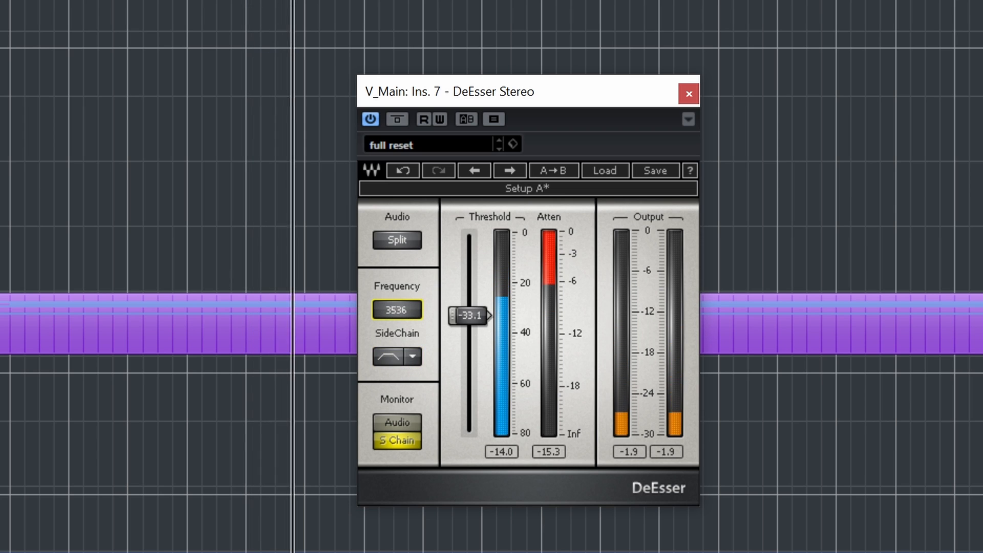
mouse_move(397, 310)
mouse_down()
mouse_move(397, 301)
mouse_move(393, 310)
mouse_up()
drag(468, 315, 467, 266)
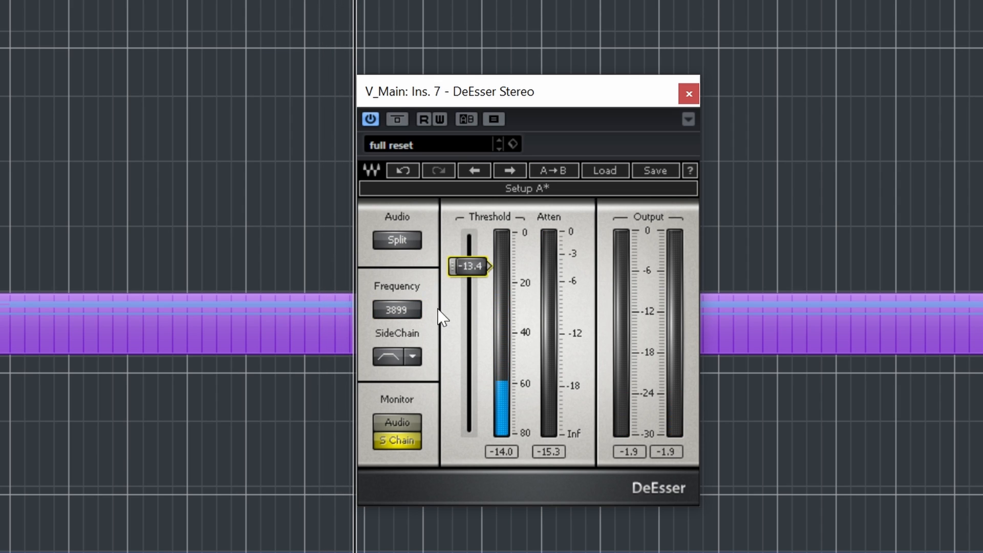
Return the DeEsser's monitoring to Audio, lower the threshold to -27.6 while listening, and stop playback.
click(400, 423)
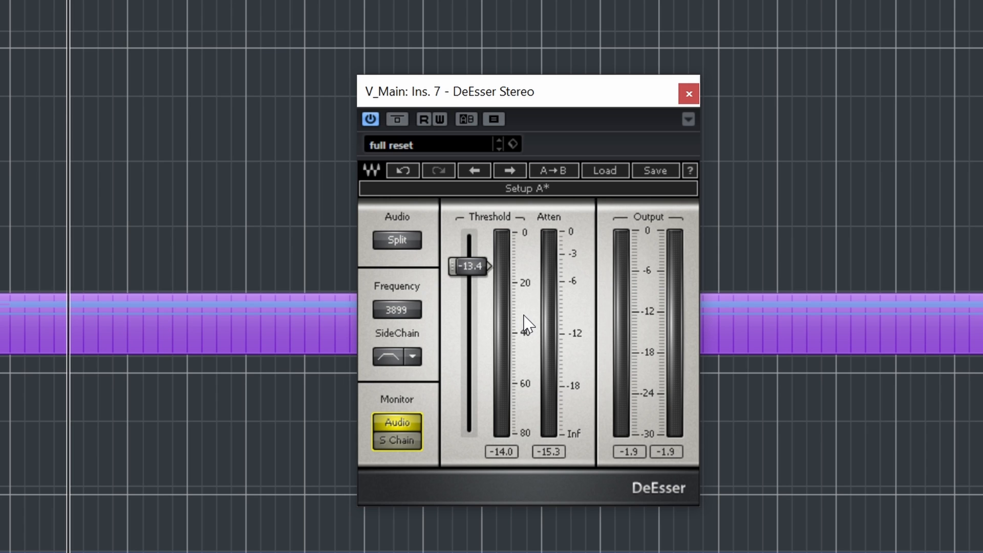
drag(466, 266, 467, 305)
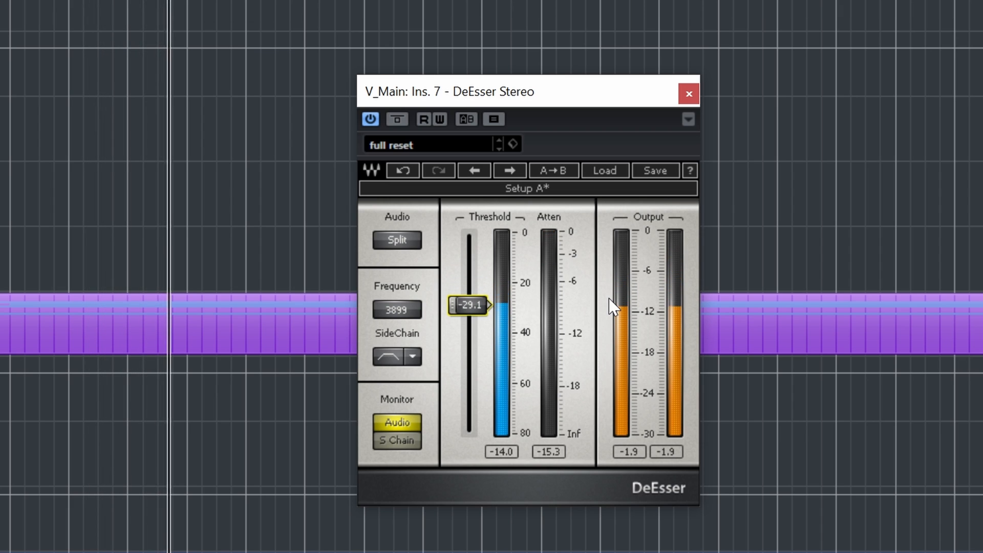
drag(485, 300, 485, 297)
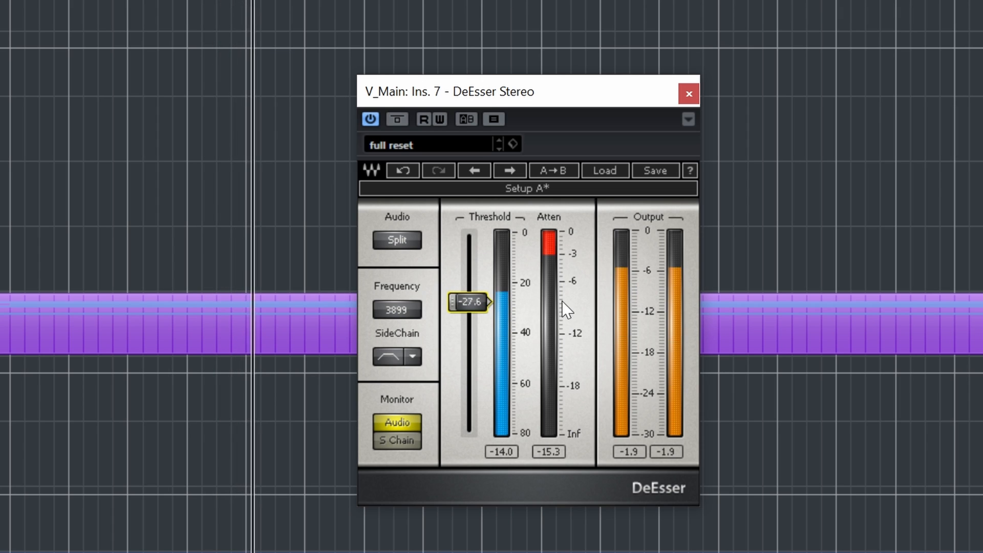
key(space)
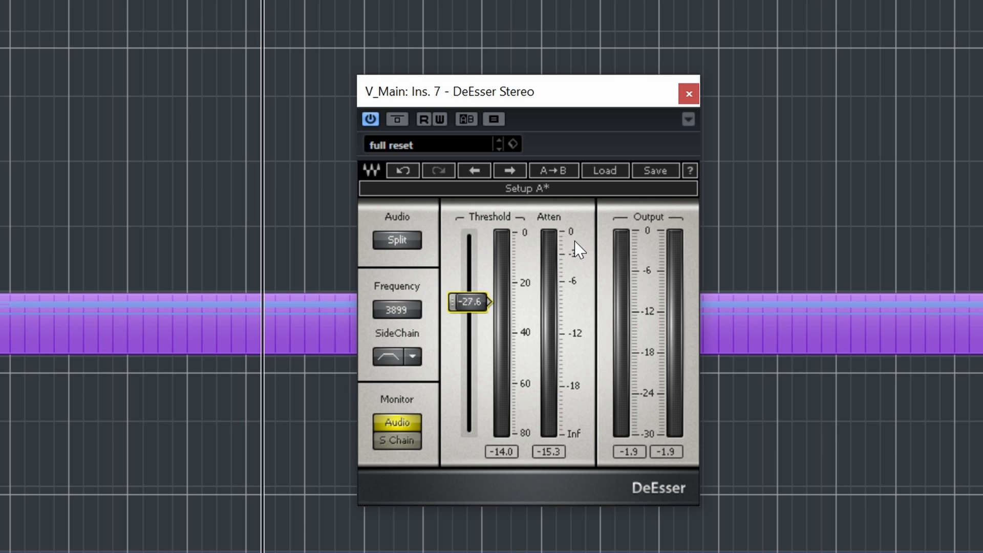
Fine-tune the DeEsser's threshold to -25.9 and frequency to 3956 with a high-pass sidechain during playback, and stop playback.
key(space)
mouse_move(469, 306)
mouse_down()
mouse_move(478, 298)
mouse_move(463, 303)
mouse_up()
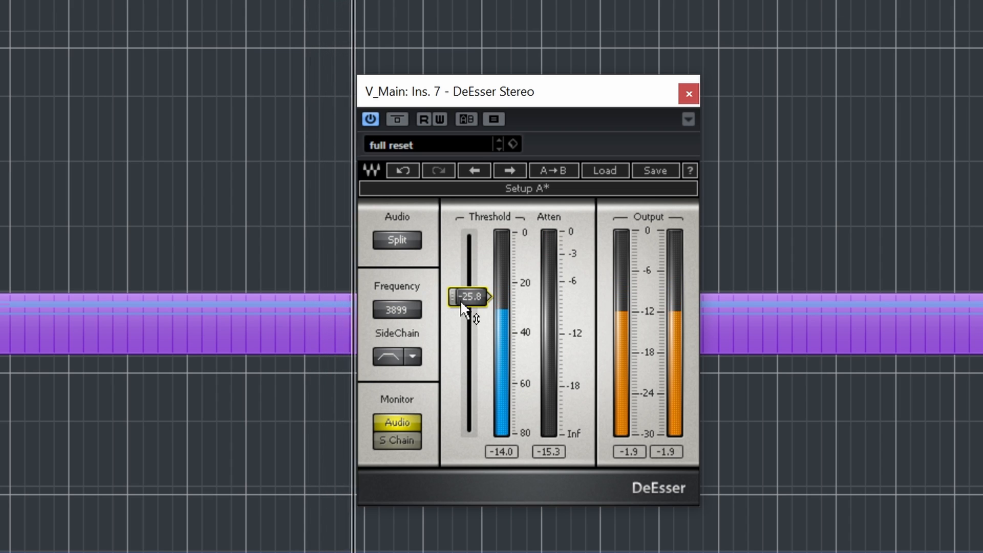
drag(467, 299, 467, 300)
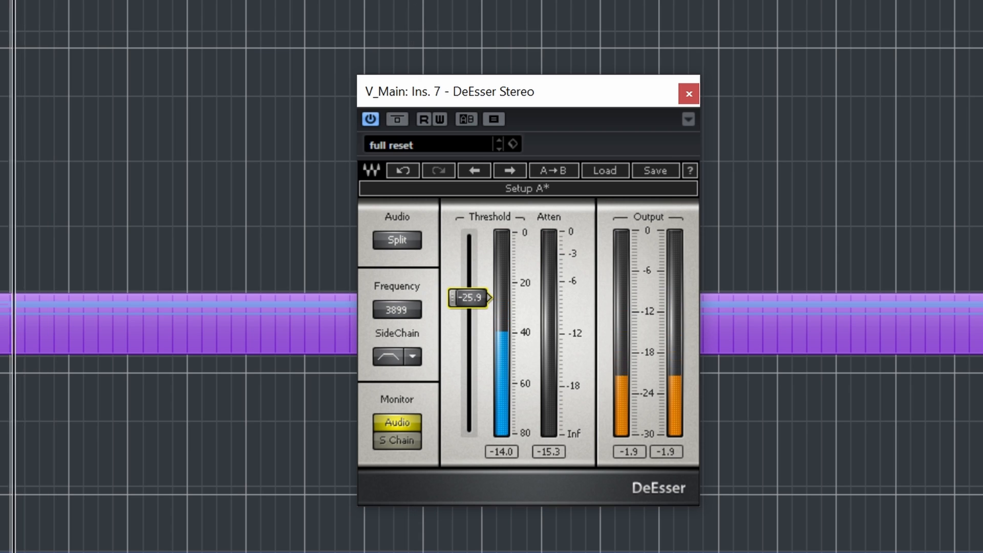
drag(404, 309, 404, 306)
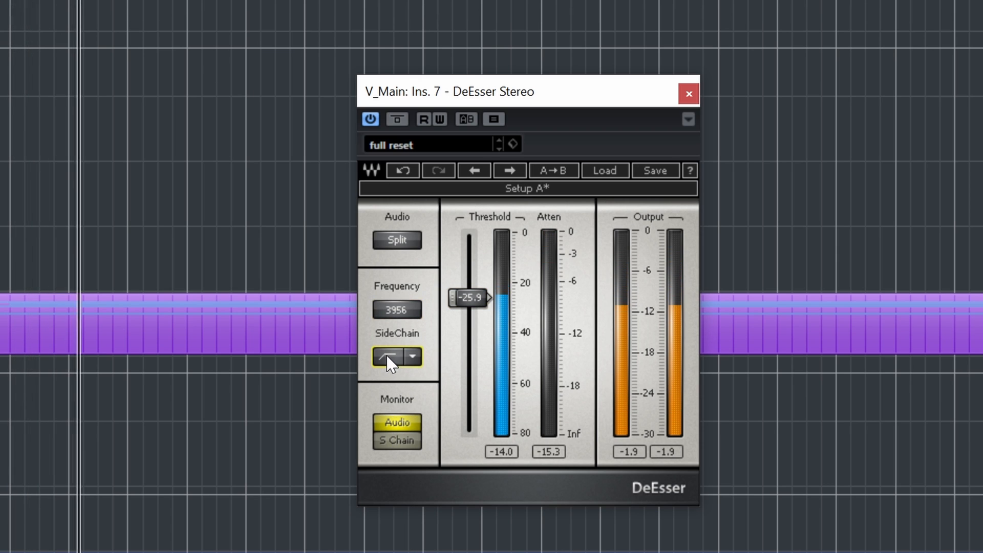
key(space)
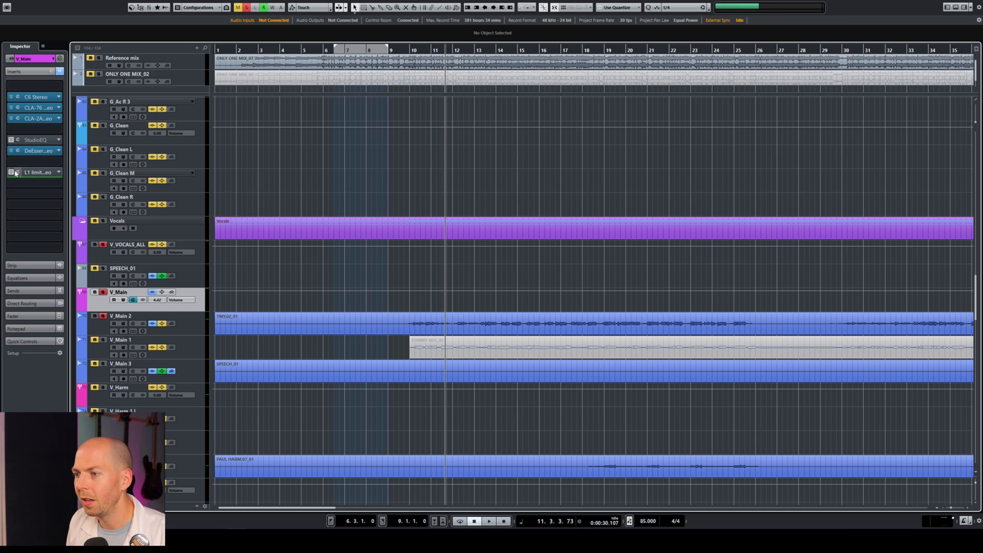
Activate and open V_Main's L1 limiter insert and reposition its window over the arrangement.
click(17, 172)
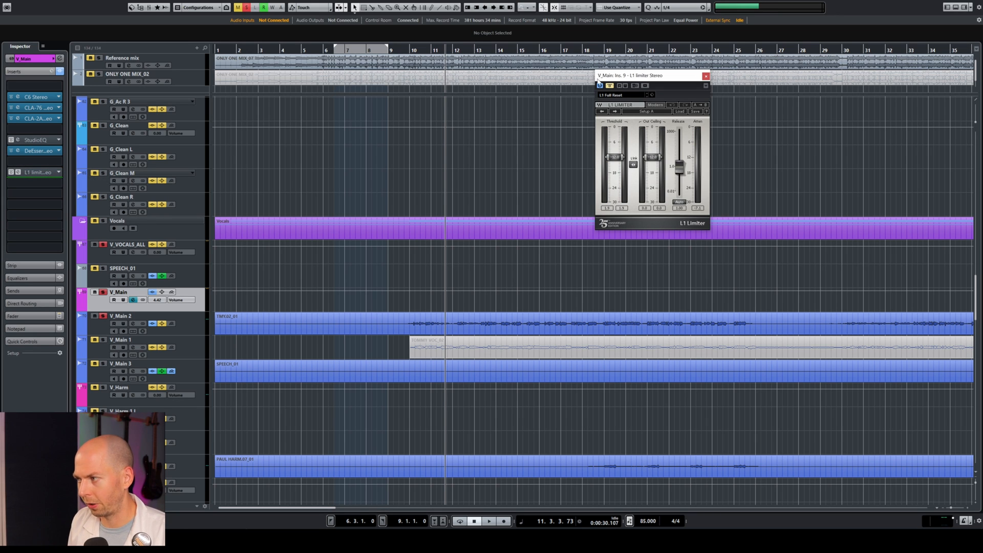
drag(653, 77, 577, 144)
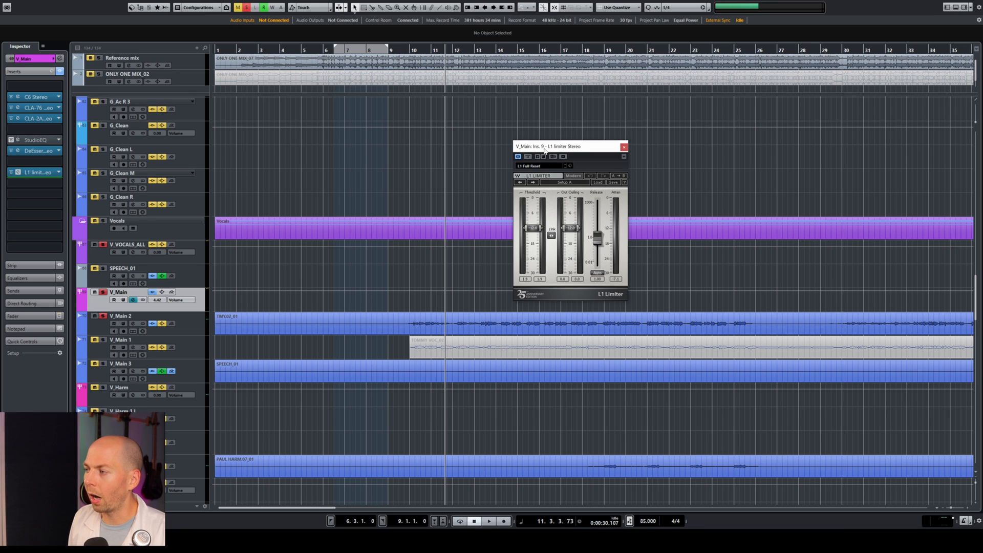
drag(546, 149, 506, 146)
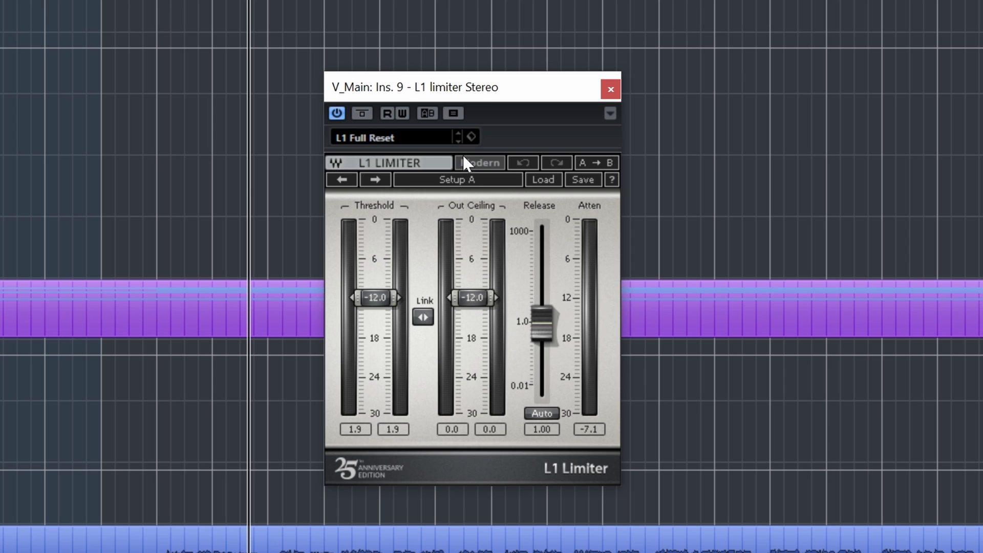
Raise the L1's linked threshold and out ceiling to 0.0, lower both to -10.1 during playback, and stop playback.
mouse_move(426, 315)
mouse_down()
mouse_move(426, 236)
mouse_move(427, 296)
mouse_up()
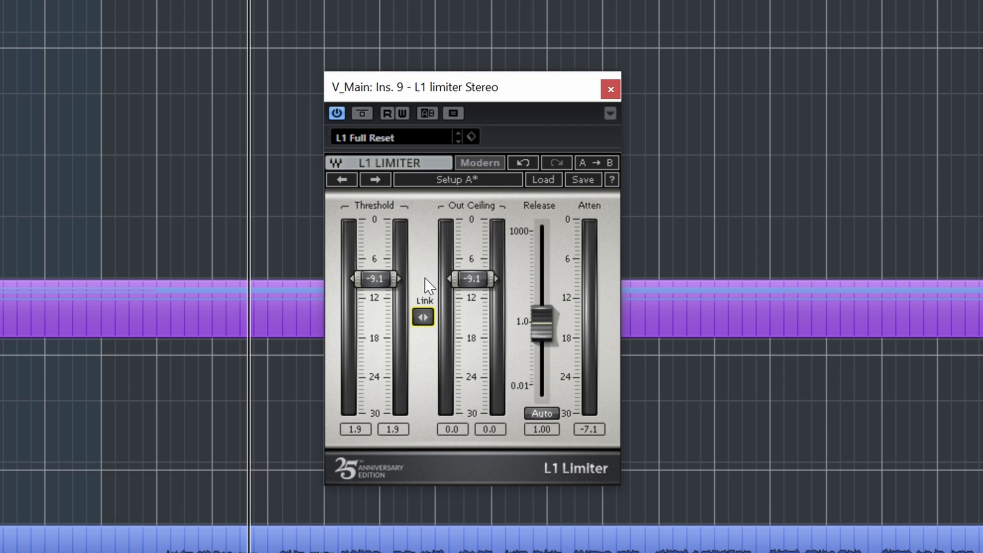
drag(424, 317, 425, 256)
key(space)
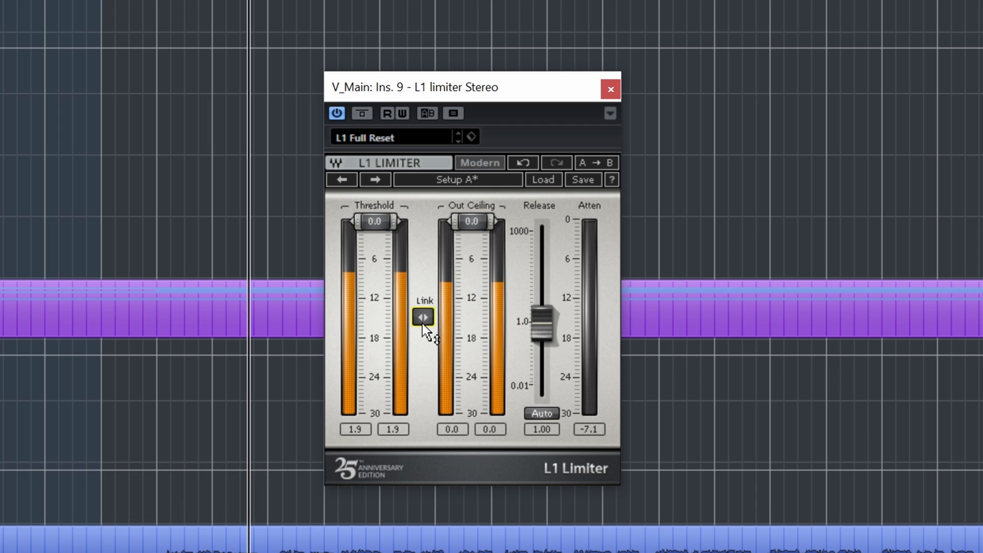
drag(424, 322, 424, 387)
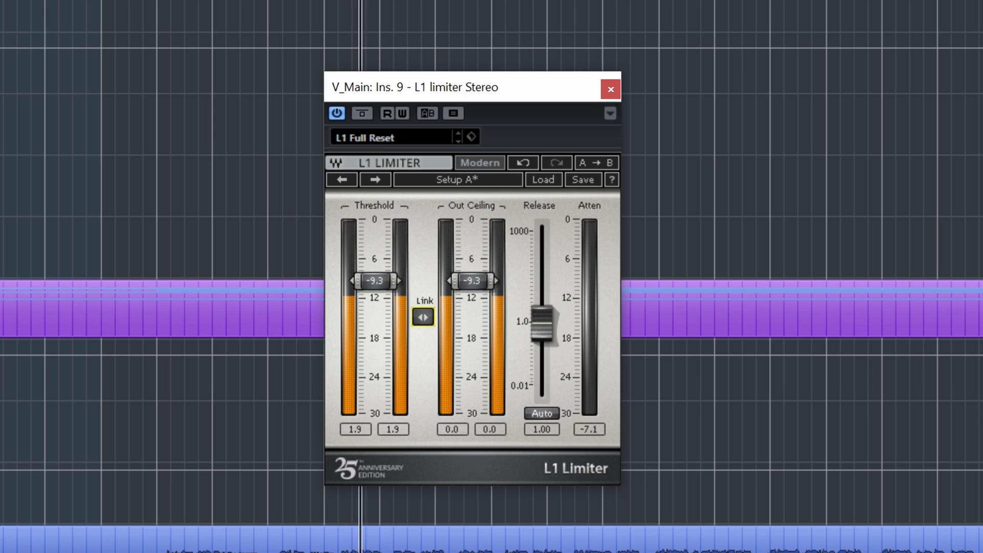
drag(424, 388, 424, 392)
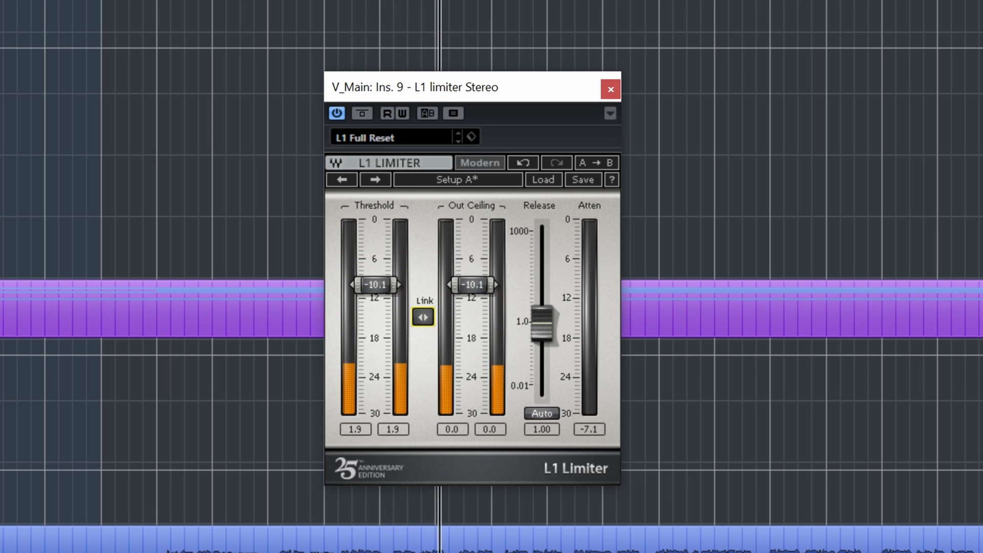
key(space)
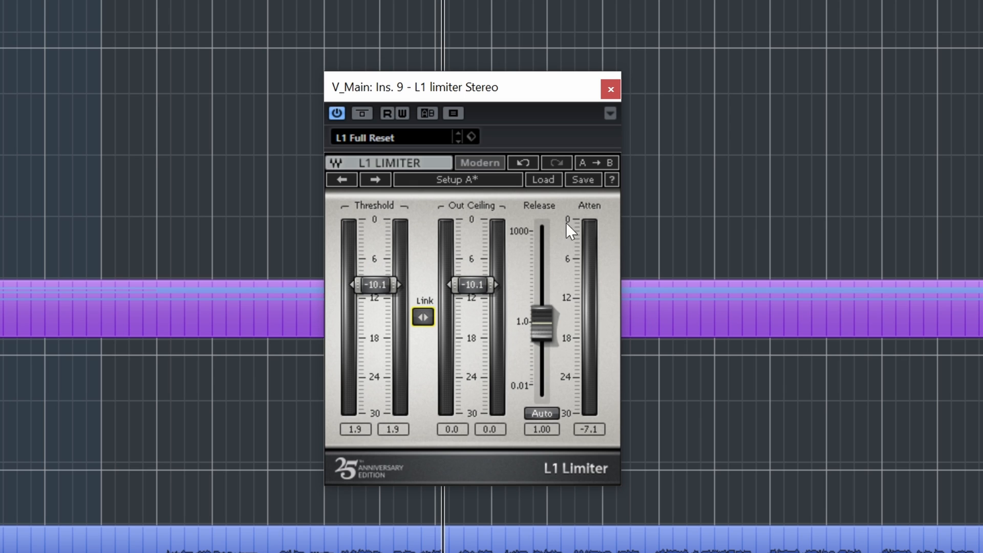
Resume playback, fine-tune the L1's linked threshold and out ceiling to -9.8, and close the limiter.
key(space)
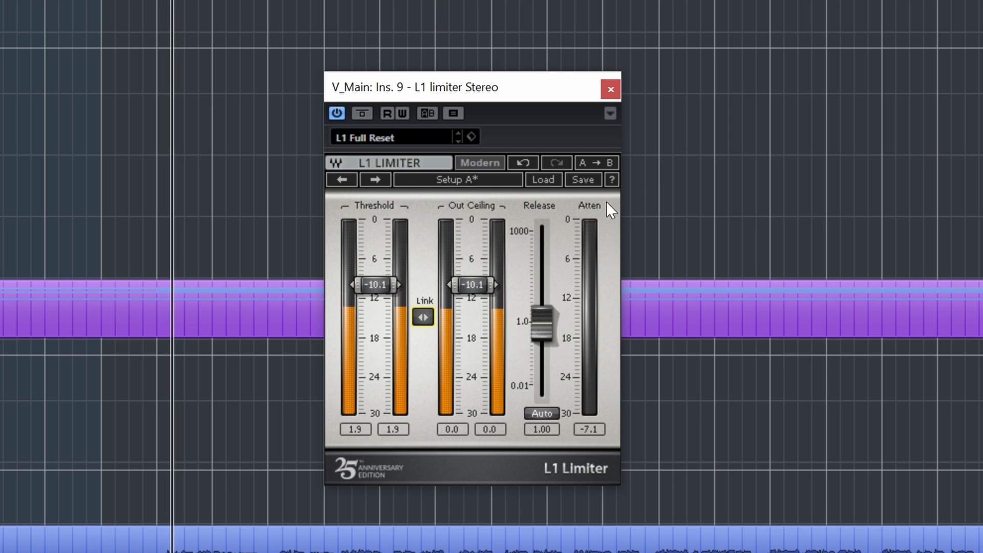
drag(423, 334, 423, 332)
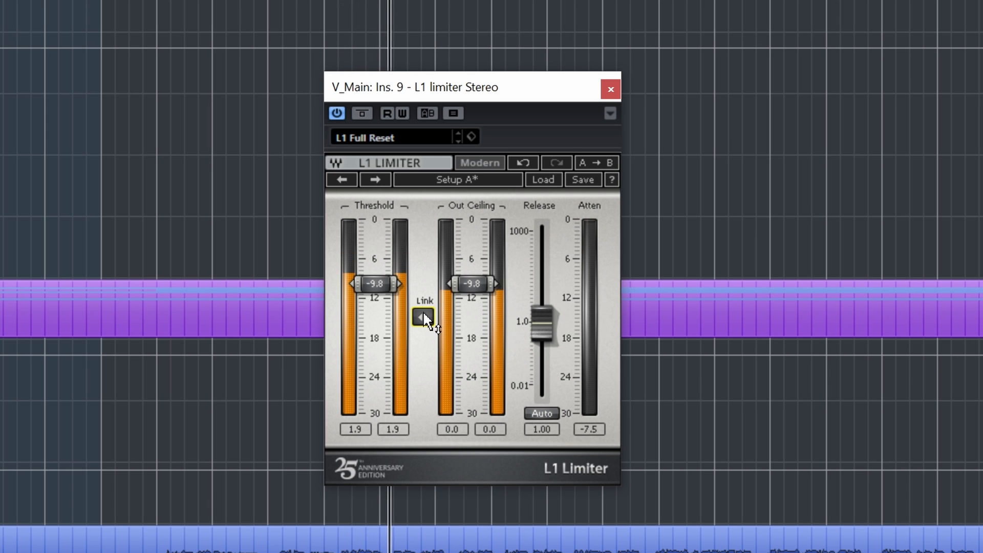
click(610, 88)
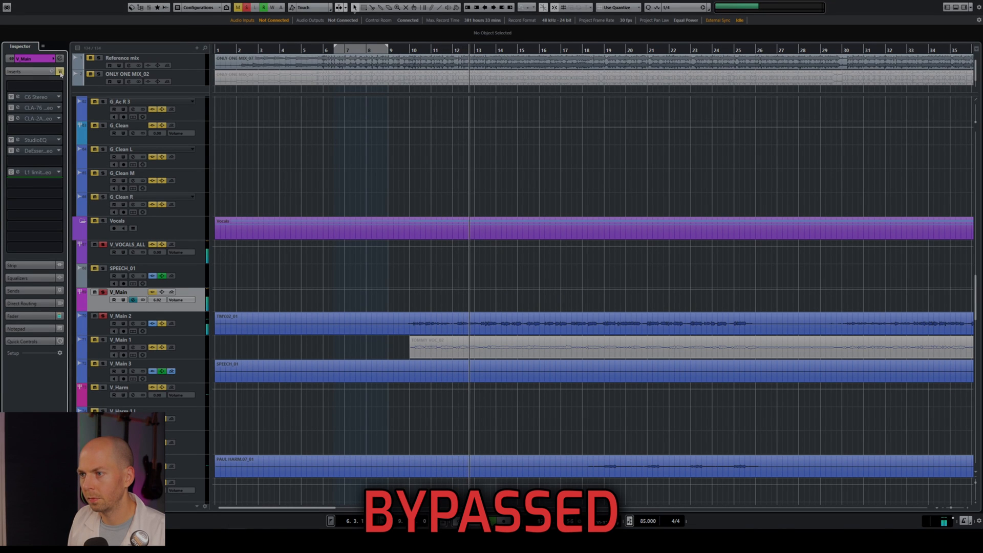
Compare the soloed V_Main vocals with the whole insert chain bypassed and enabled during playback, ending with the inserts enabled.
click(60, 72)
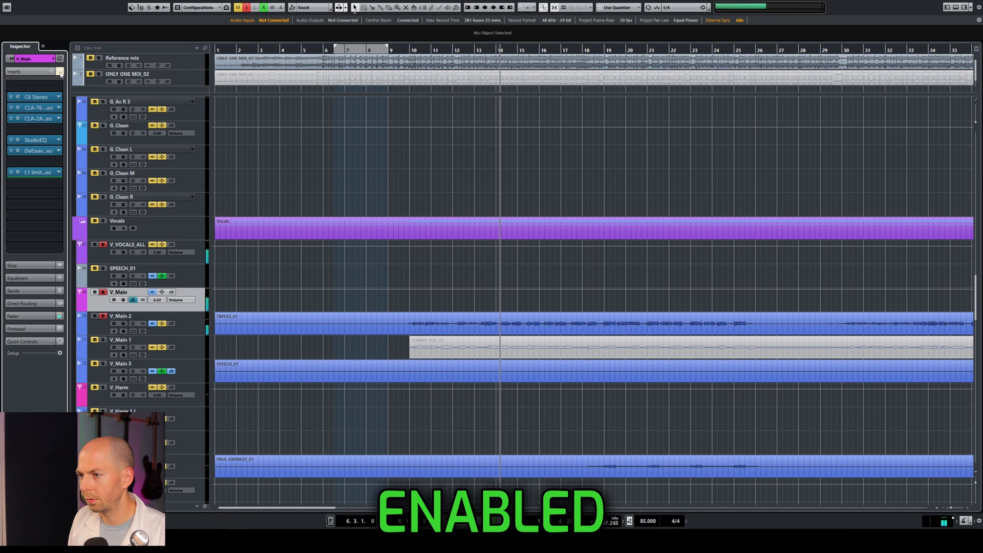
click(59, 73)
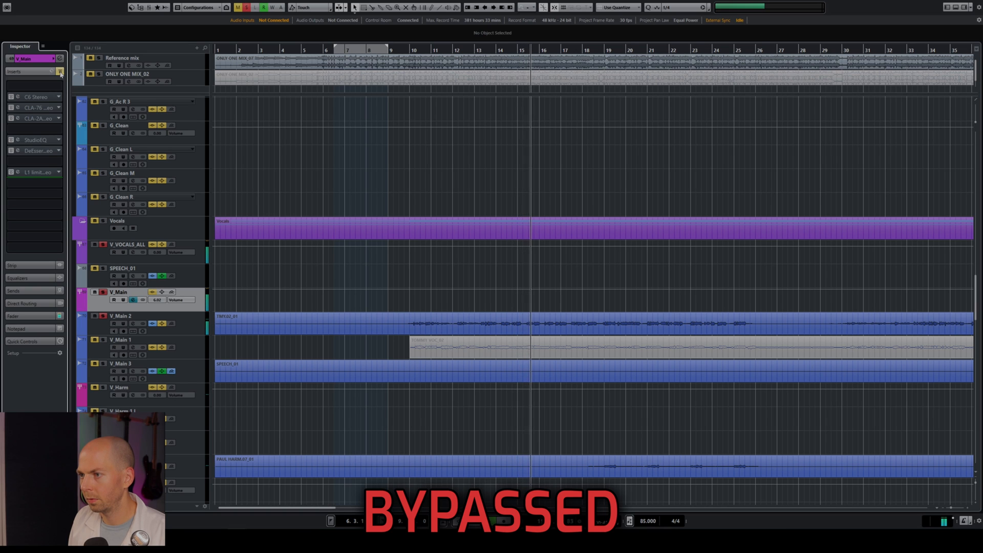
click(60, 72)
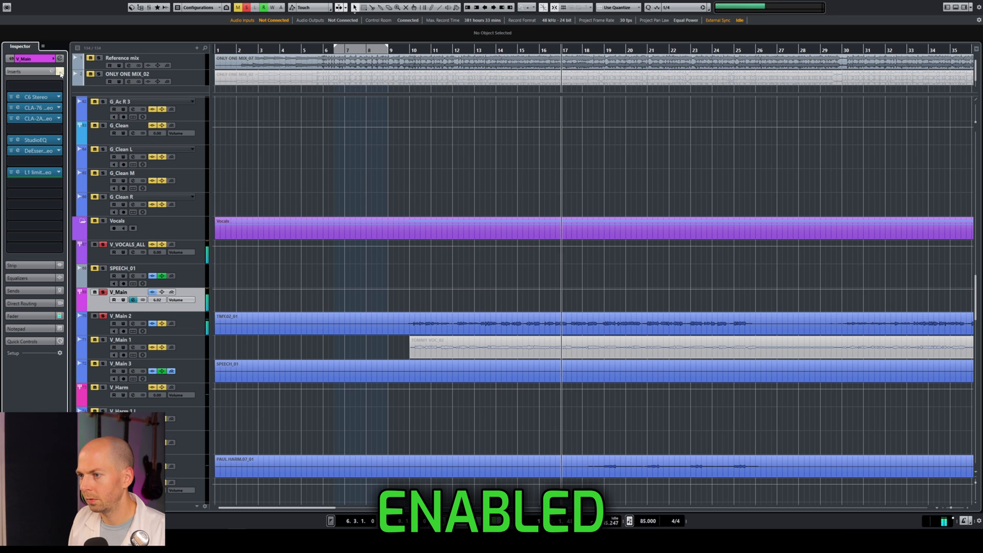
Compare V_Main's insert chain bypassed and enabled within the full, unsoloed mix during playback, finishing with the inserts enabled.
click(60, 72)
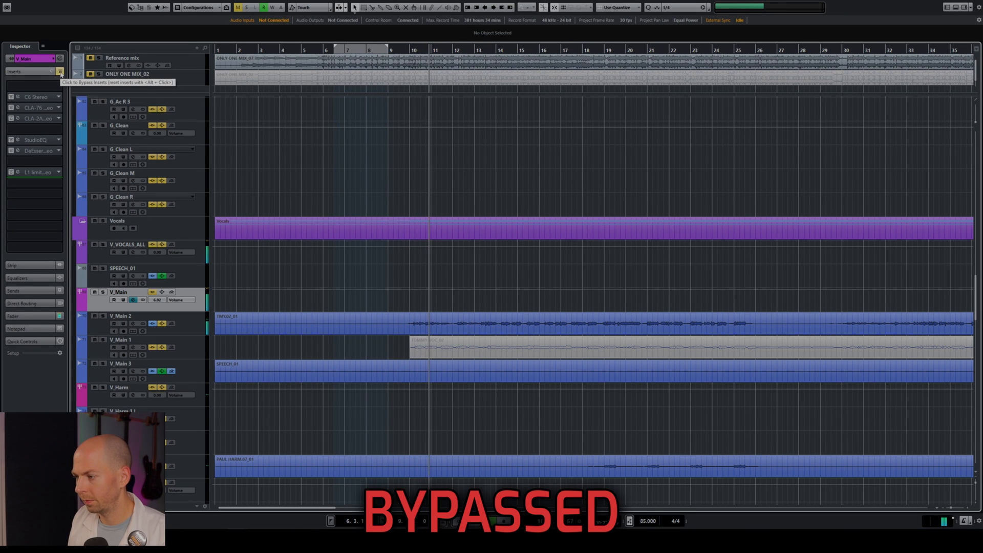
click(60, 72)
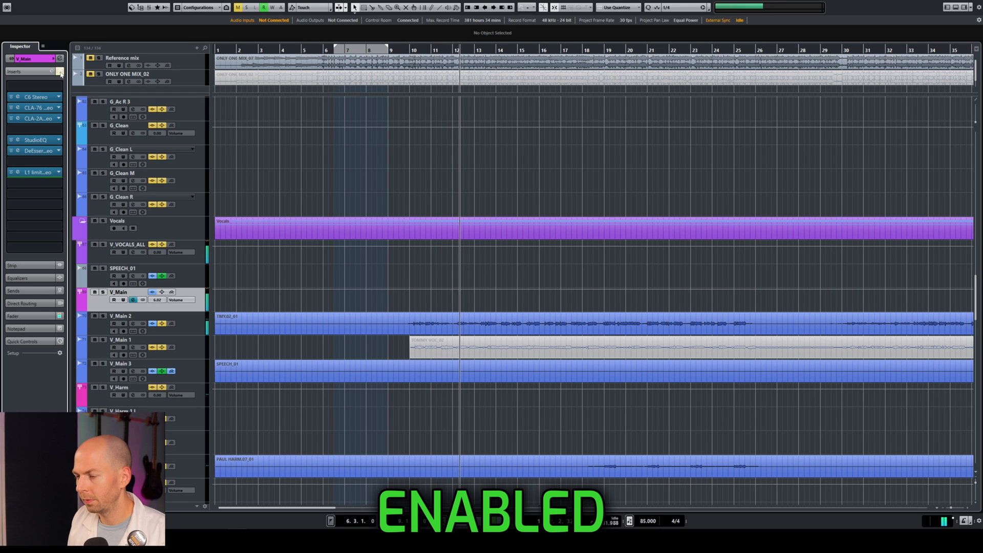
click(60, 72)
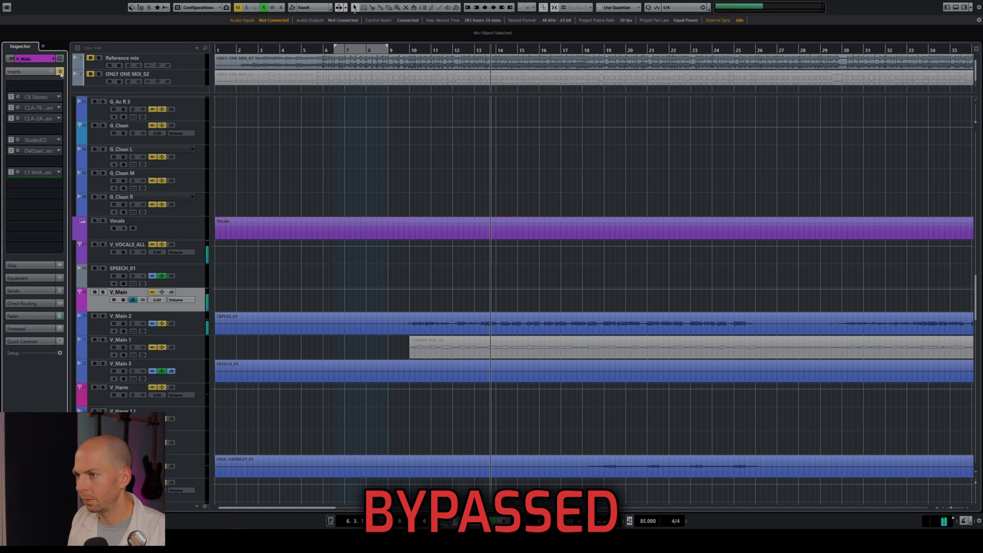
click(60, 72)
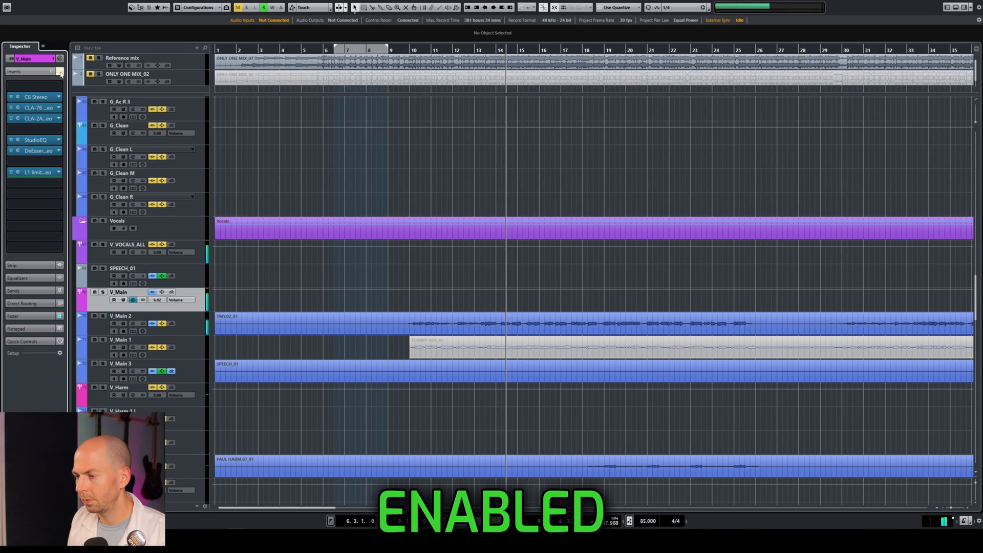